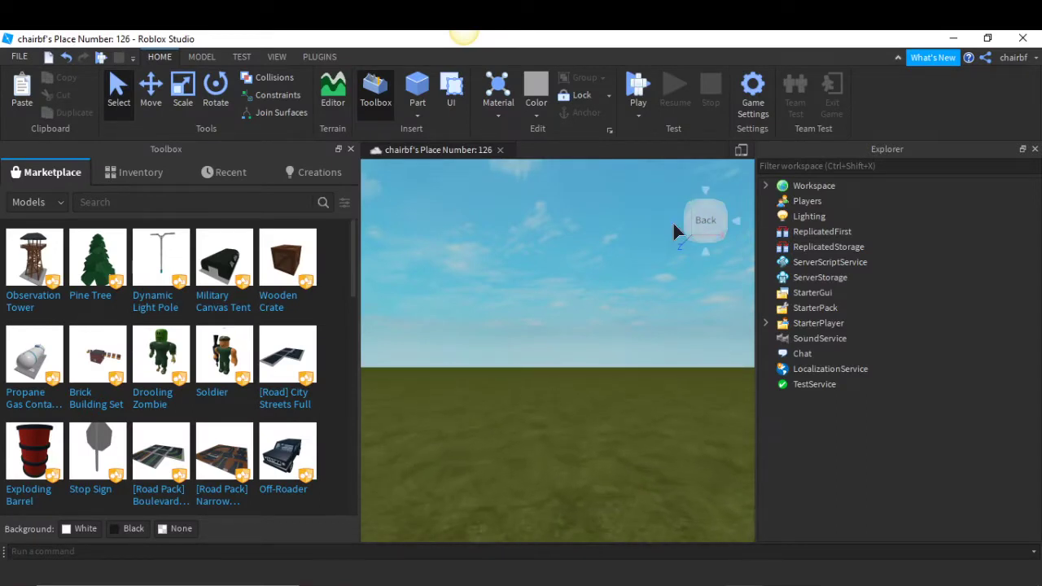
click(672, 223)
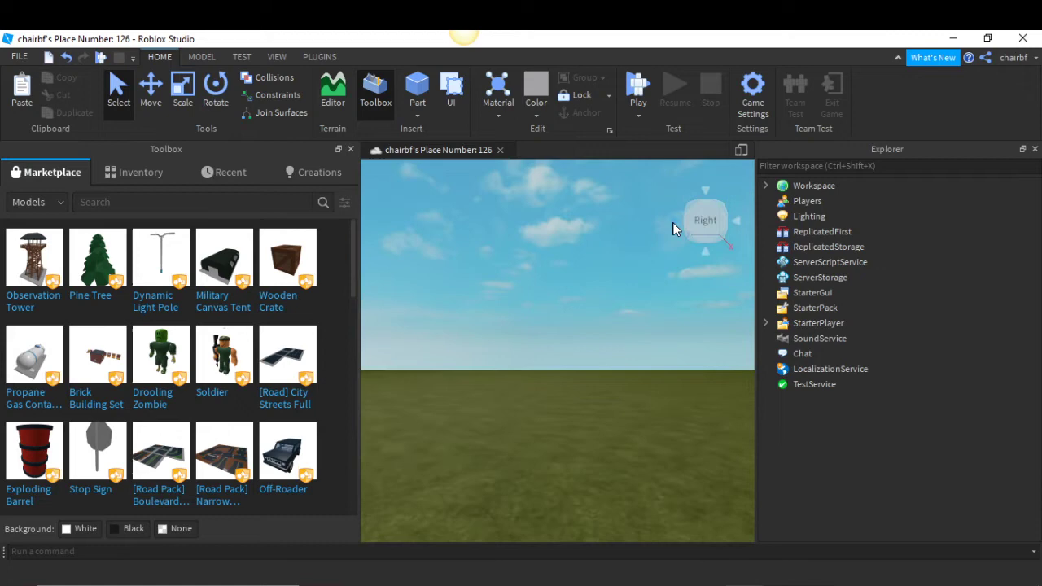
click(672, 222)
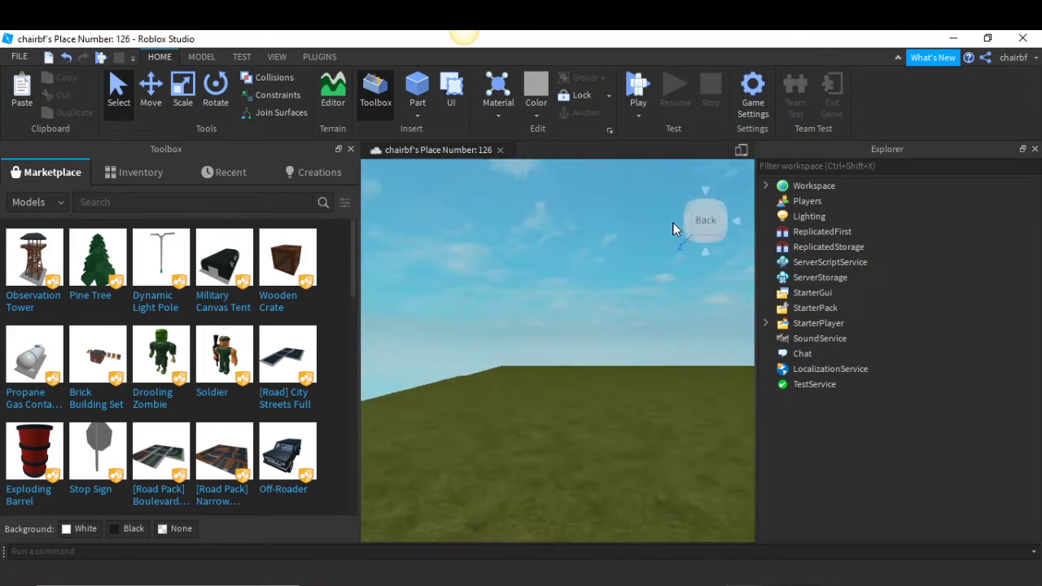
click(672, 222)
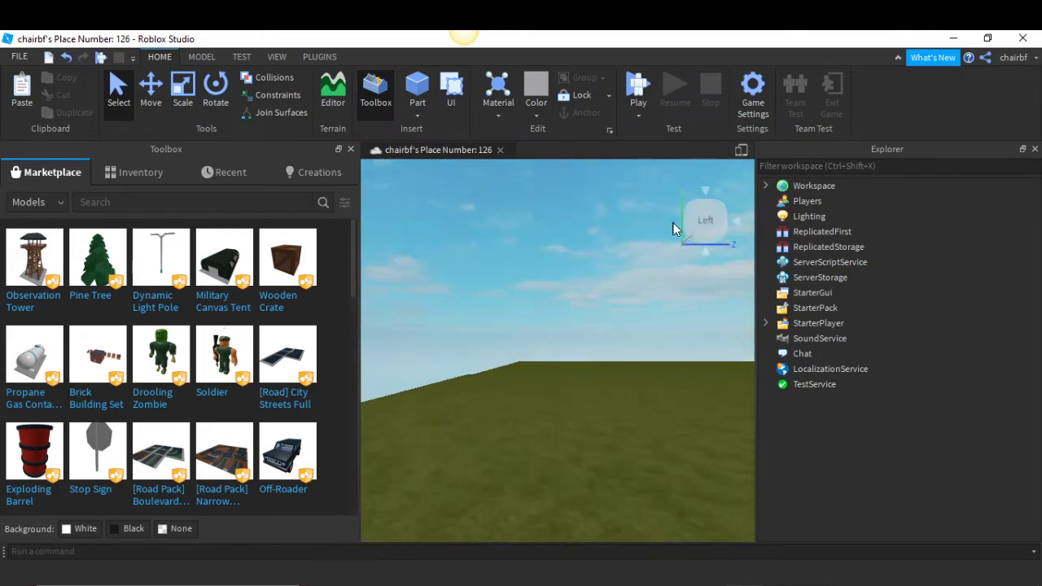
key(a)
key(w)
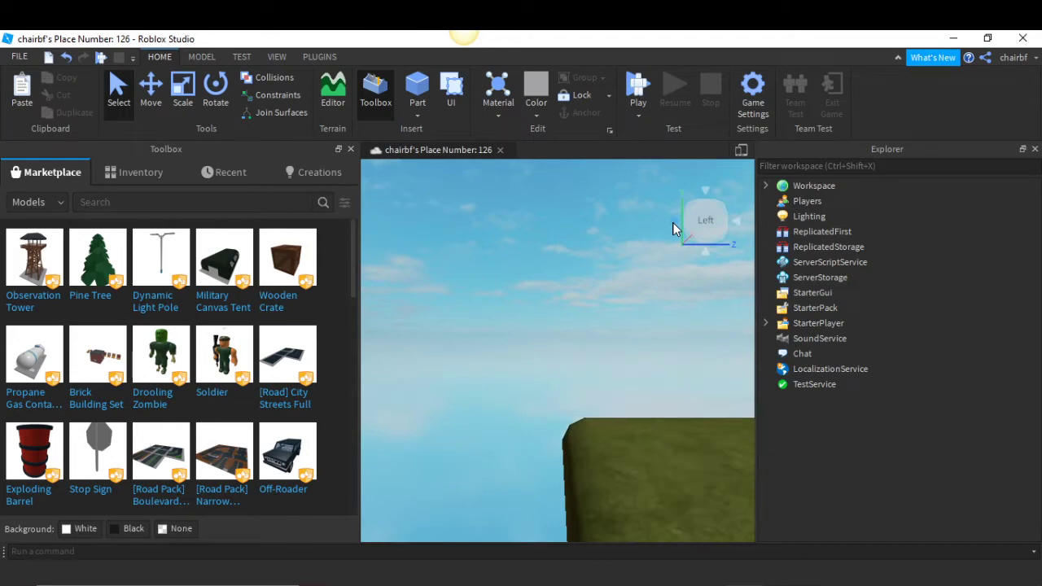
click(673, 222)
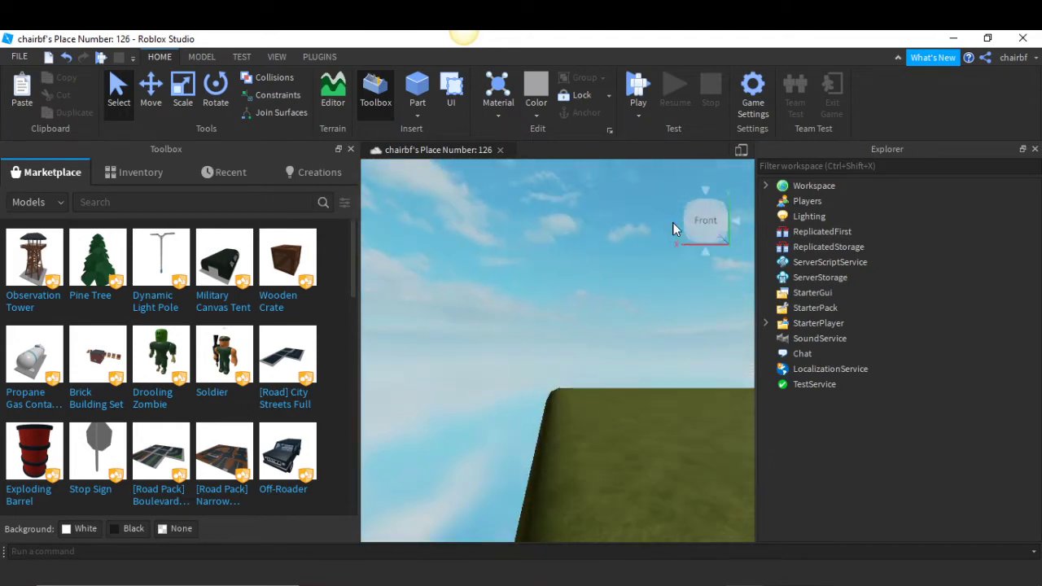
click(672, 220)
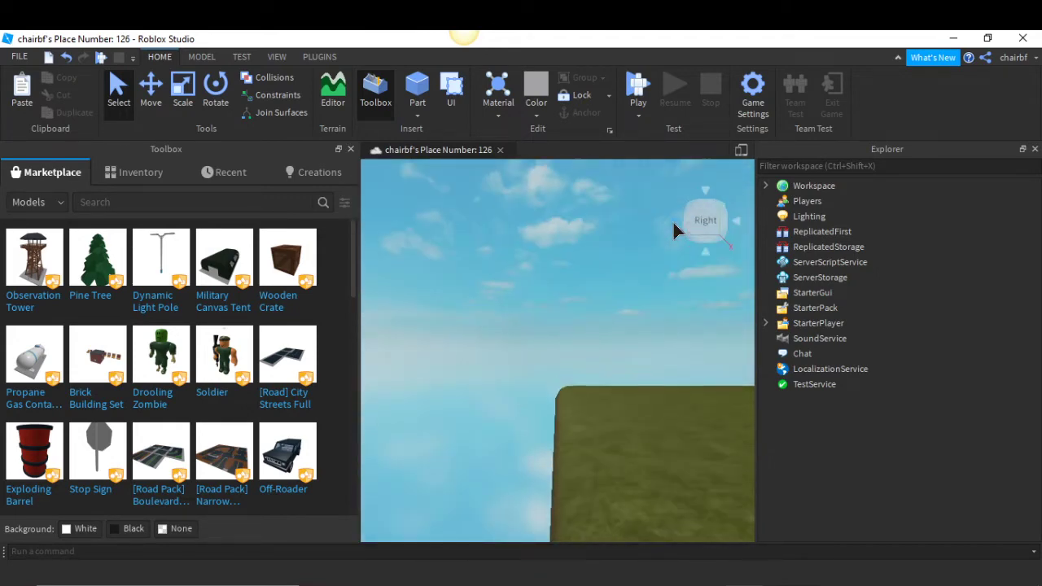
click(672, 221)
click(672, 223)
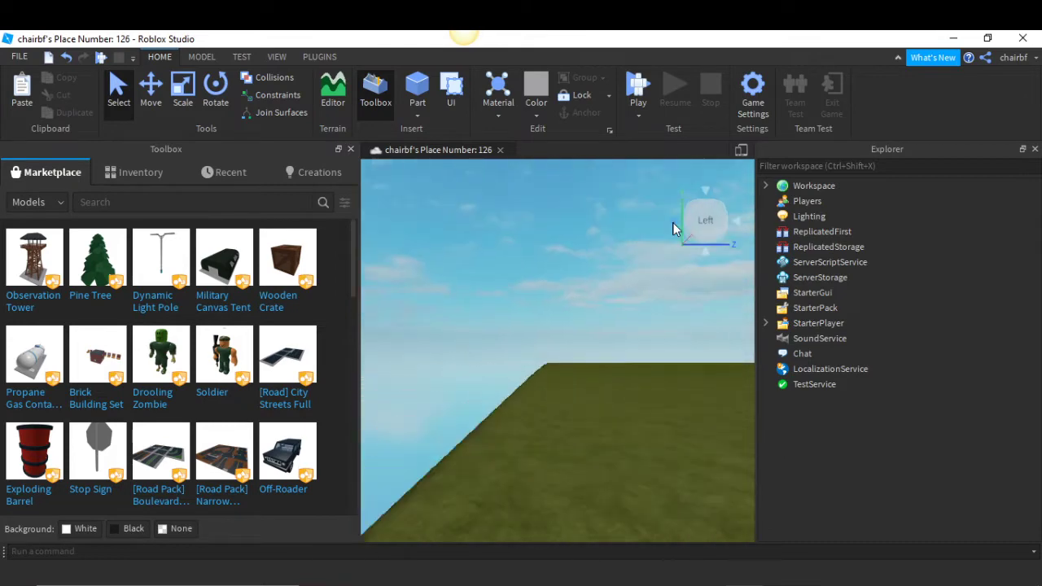
click(673, 222)
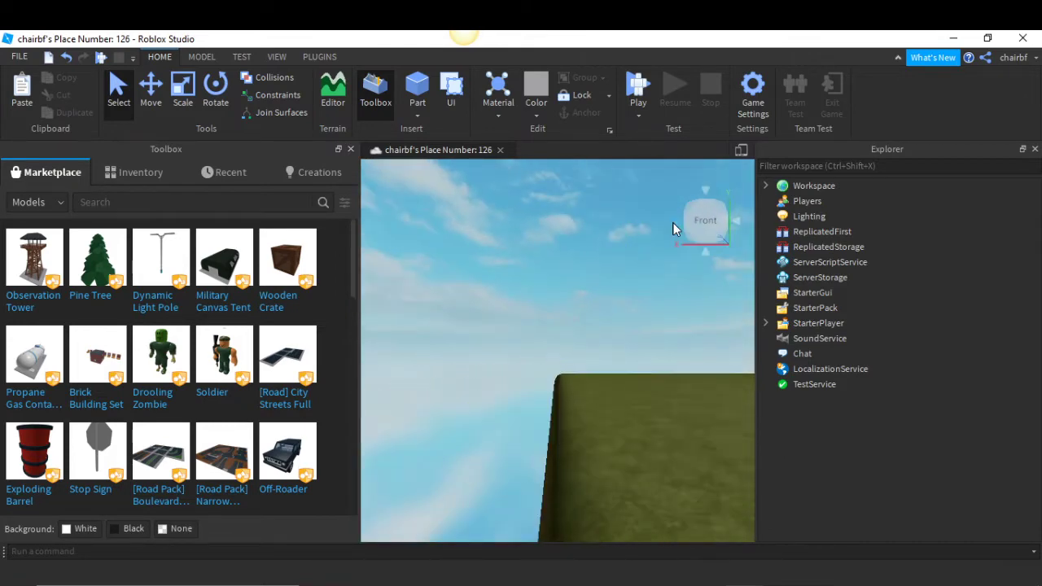
click(672, 222)
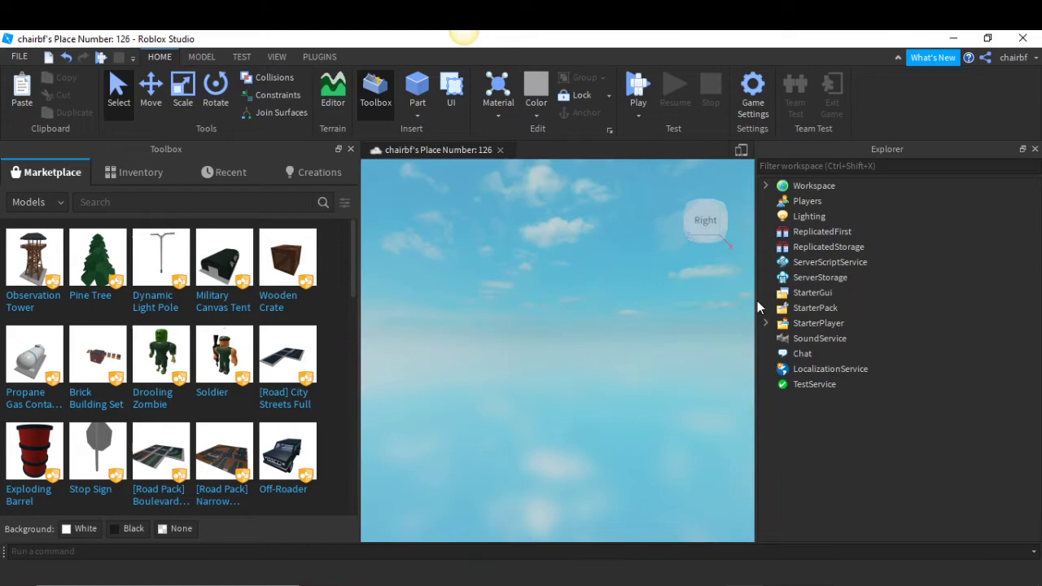
key(s)
key(a)
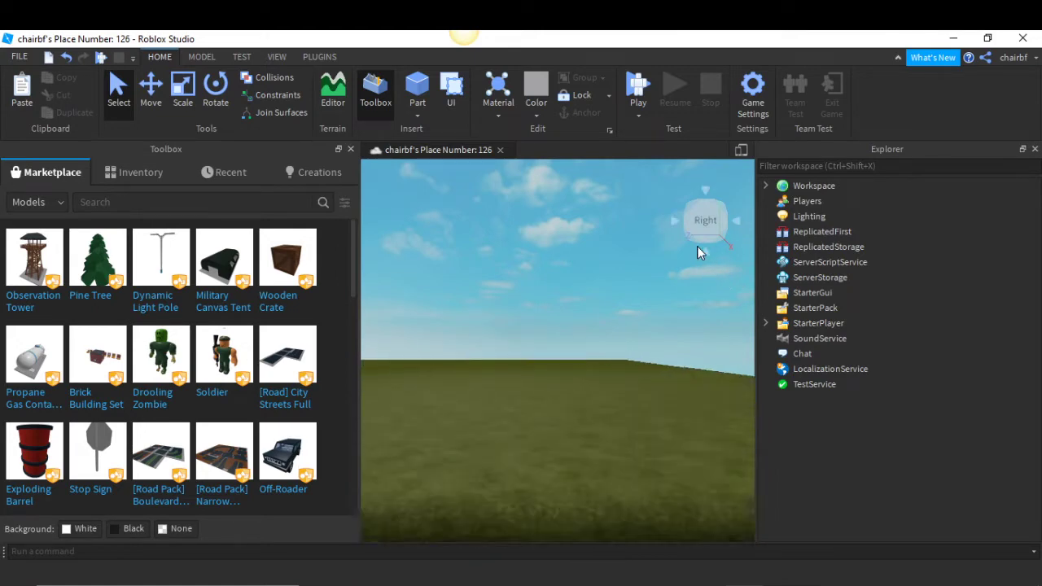
click(673, 224)
click(672, 224)
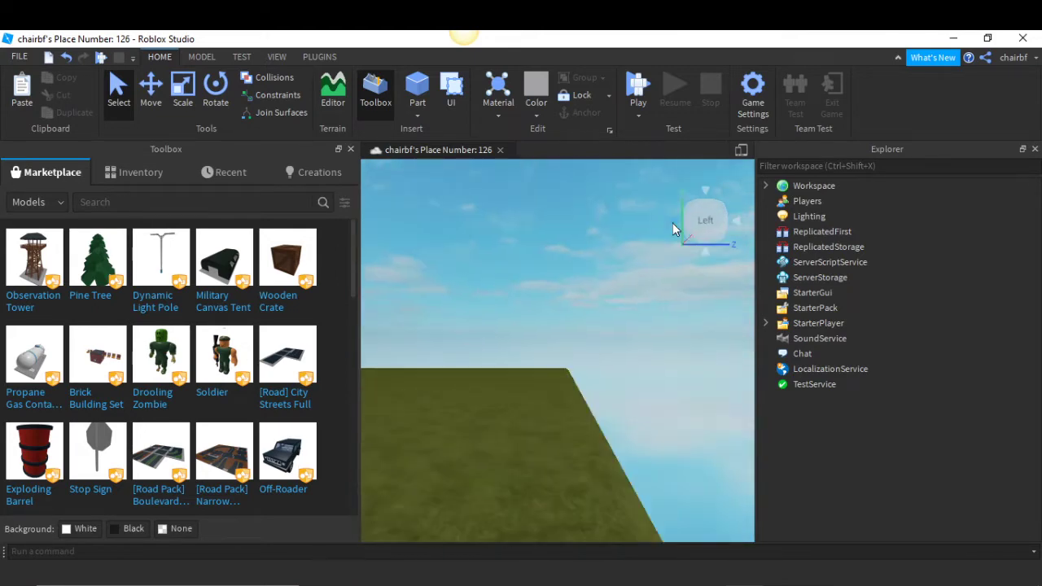
key(s)
key(d)
key(w)
key(a)
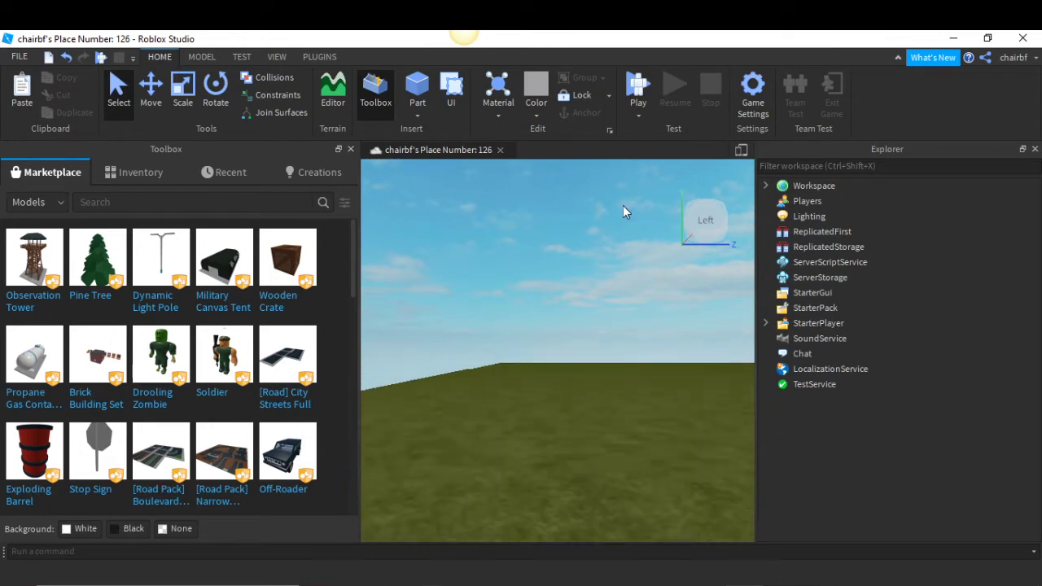
click(673, 217)
click(673, 216)
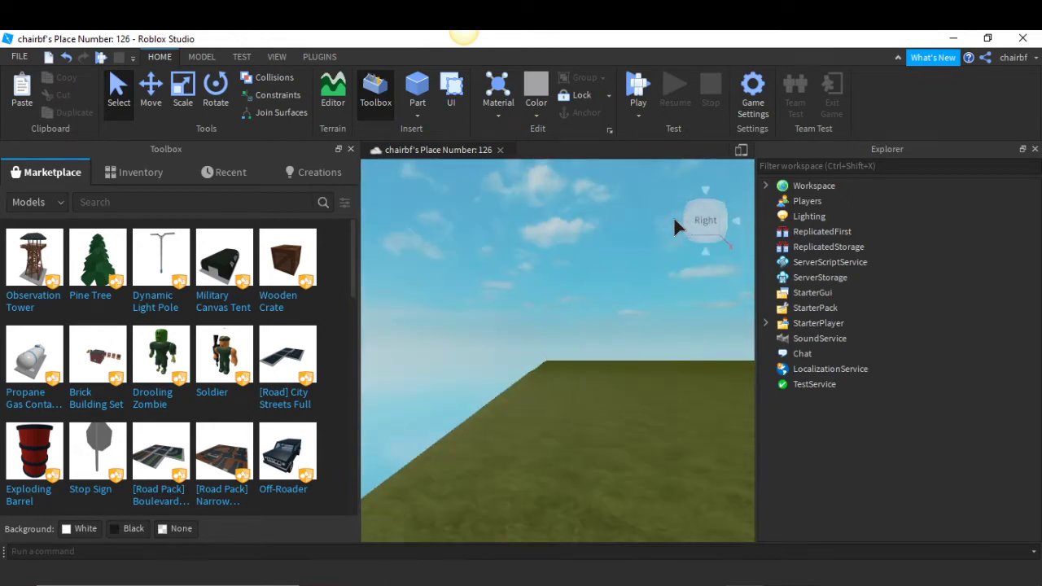
click(673, 217)
click(673, 218)
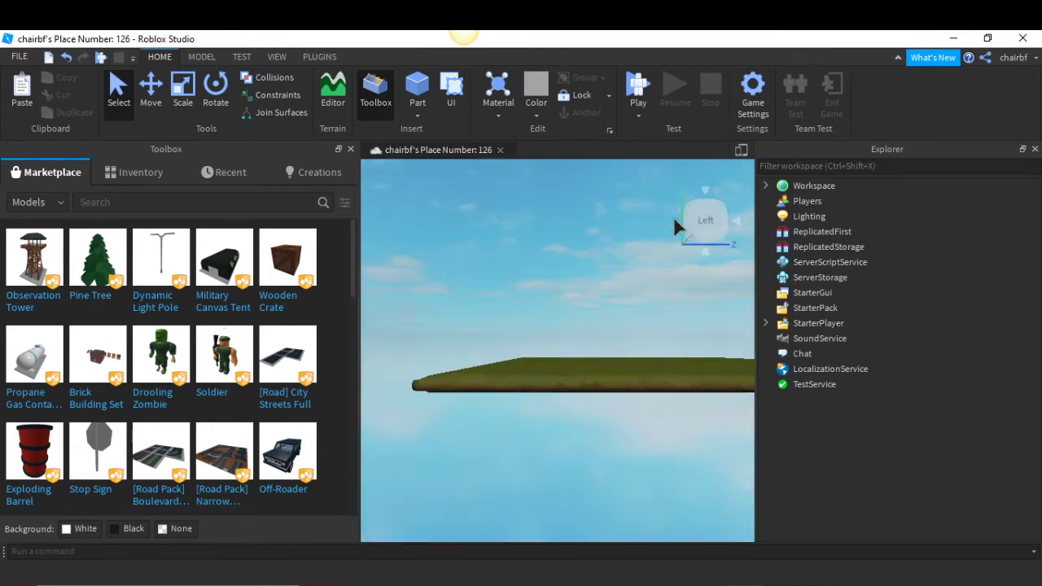
click(674, 219)
click(673, 216)
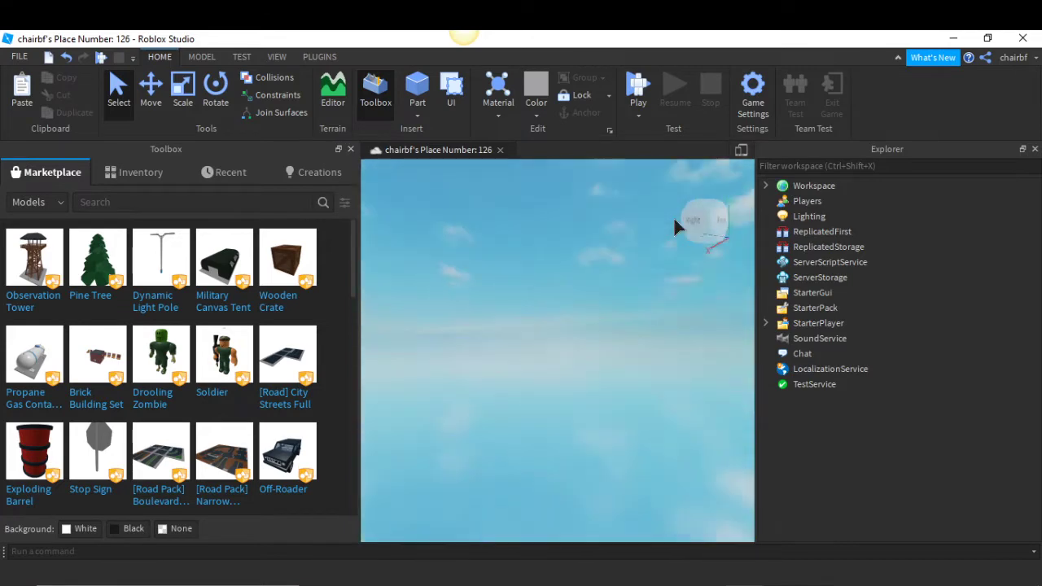
click(673, 216)
click(673, 216)
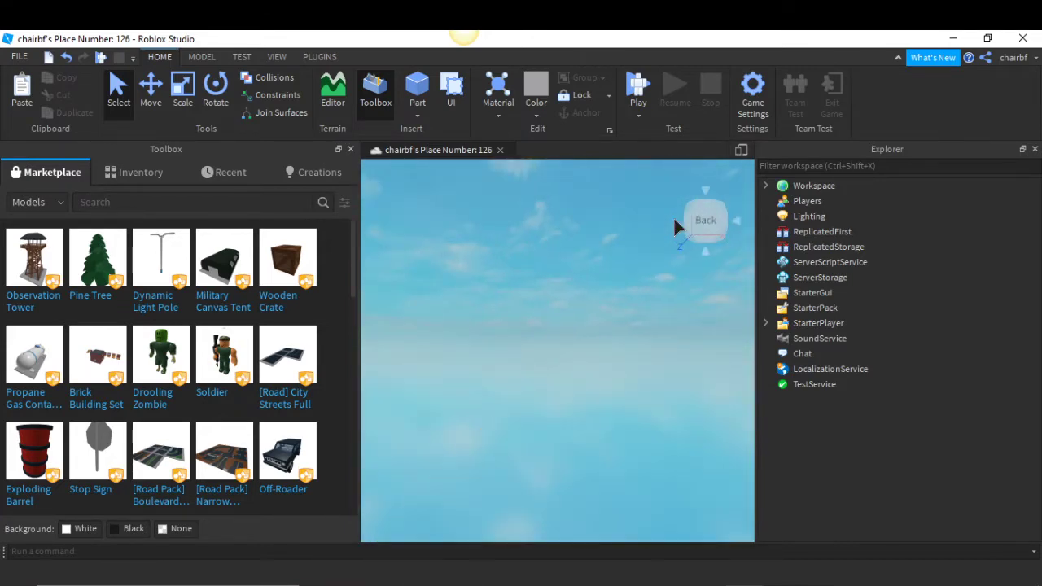
click(673, 219)
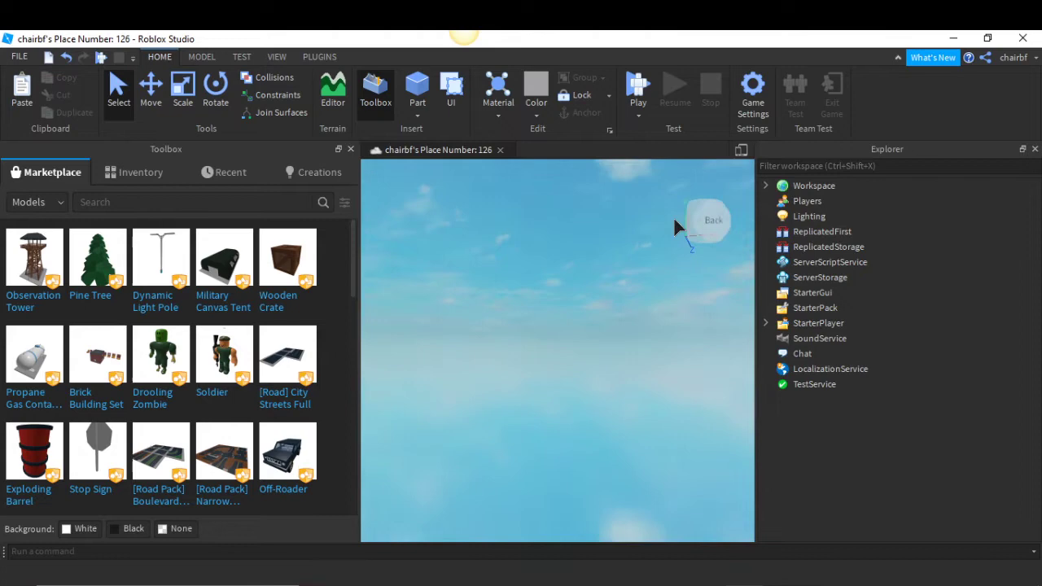
click(673, 216)
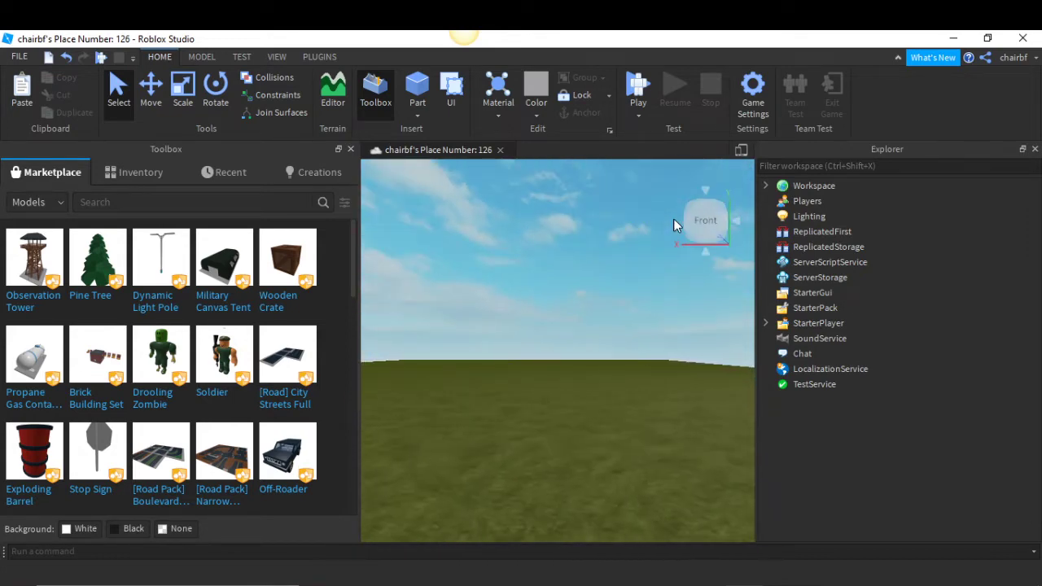
key(a)
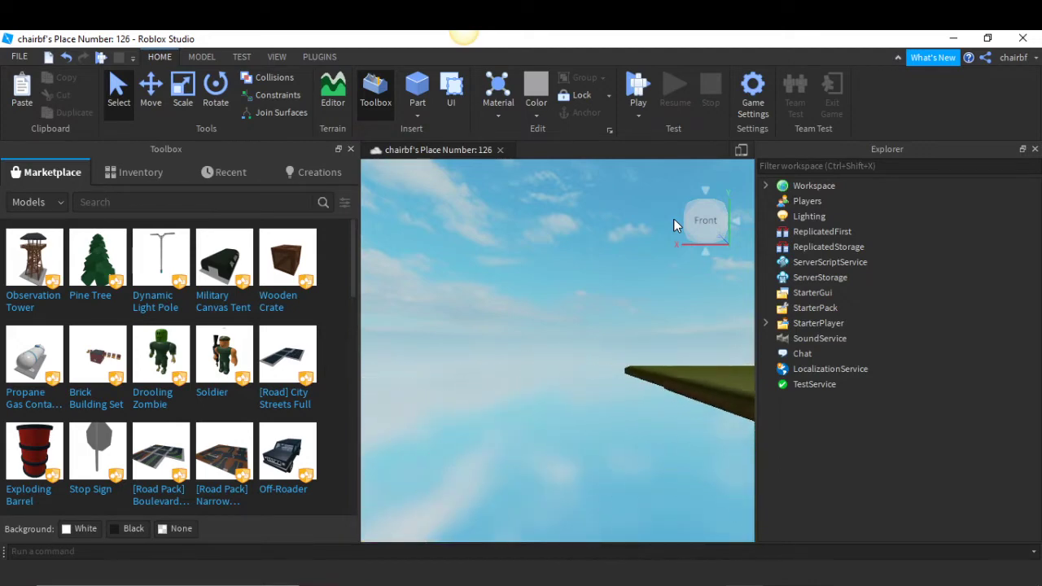
click(673, 219)
key(w)
key(a)
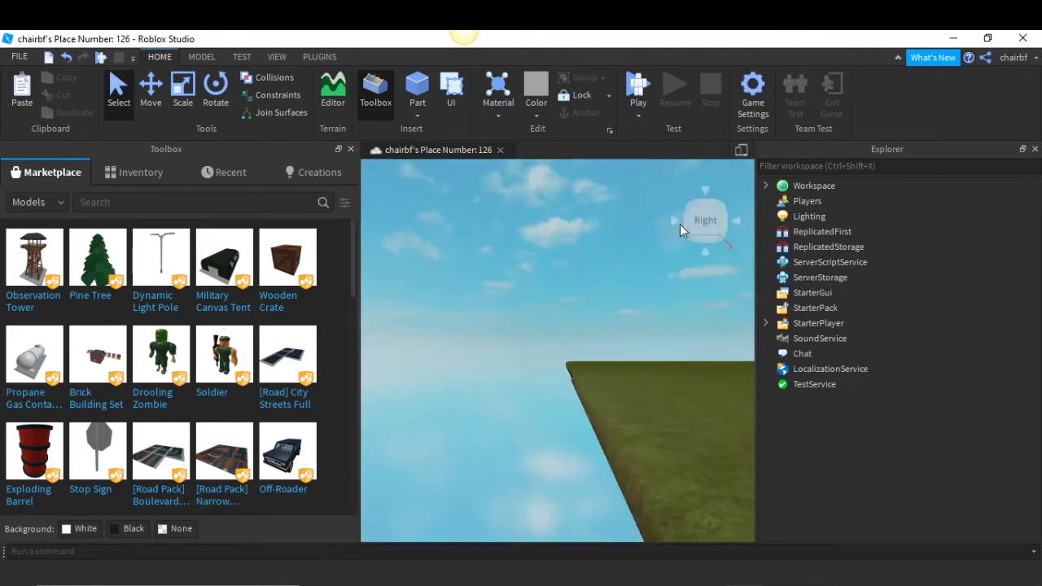
key(d)
click(679, 224)
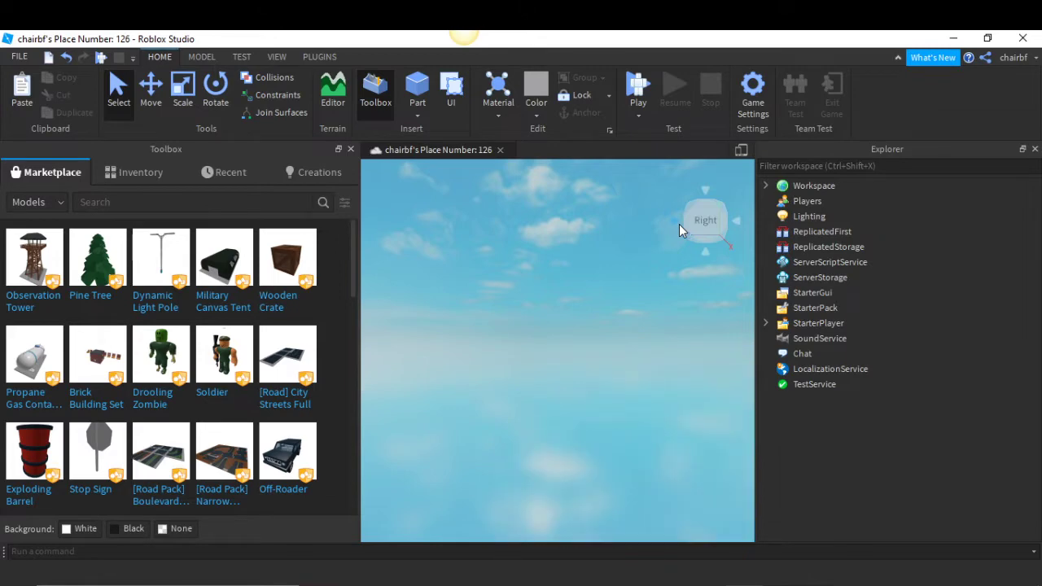
click(679, 224)
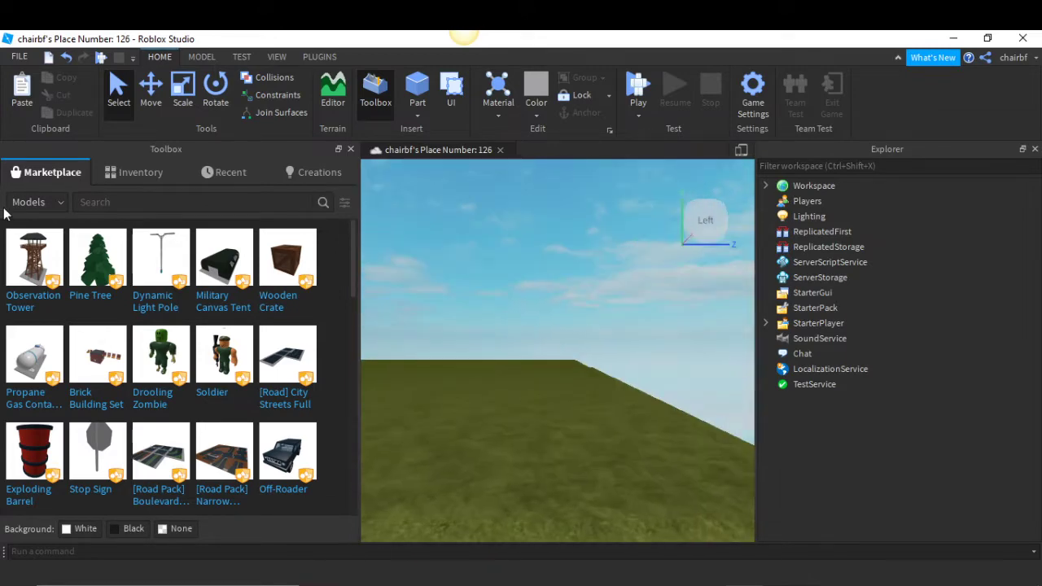
Search the Marketplace models for "soft shutdown" and insert the first Soft Shutdown script from the results
click(174, 202)
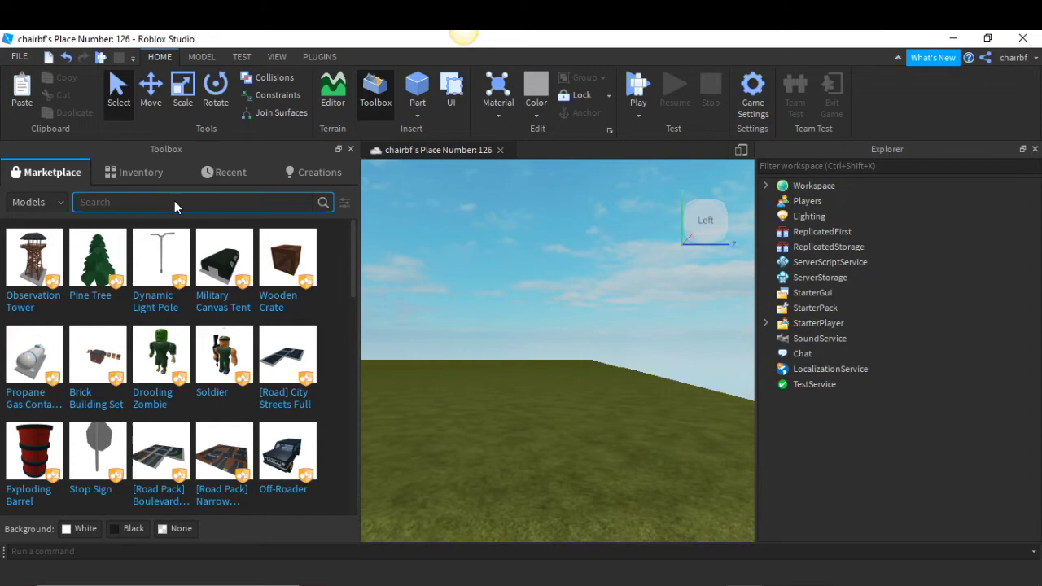
text(soft shutdown)
key(Return)
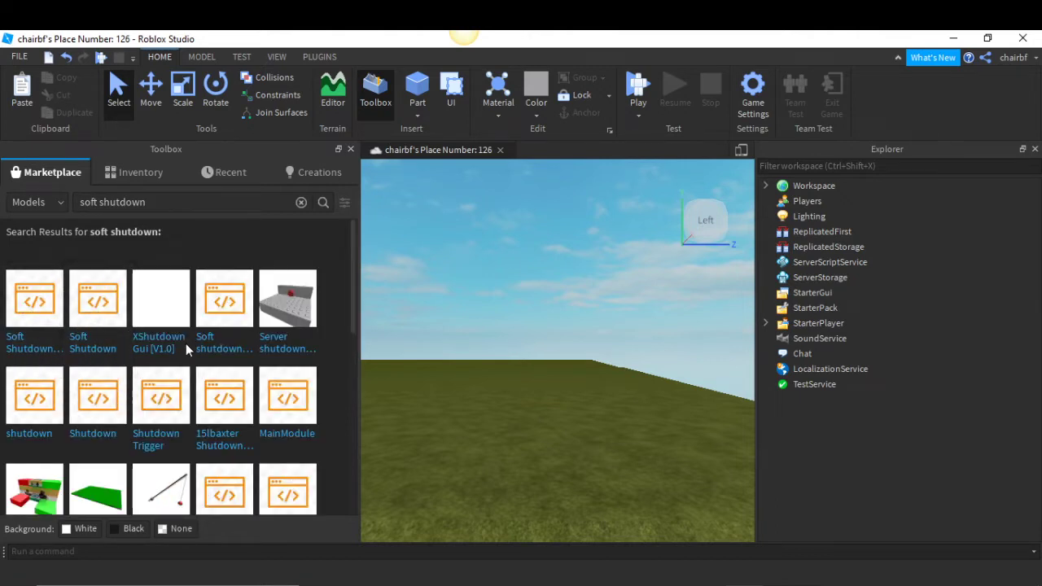
click(32, 324)
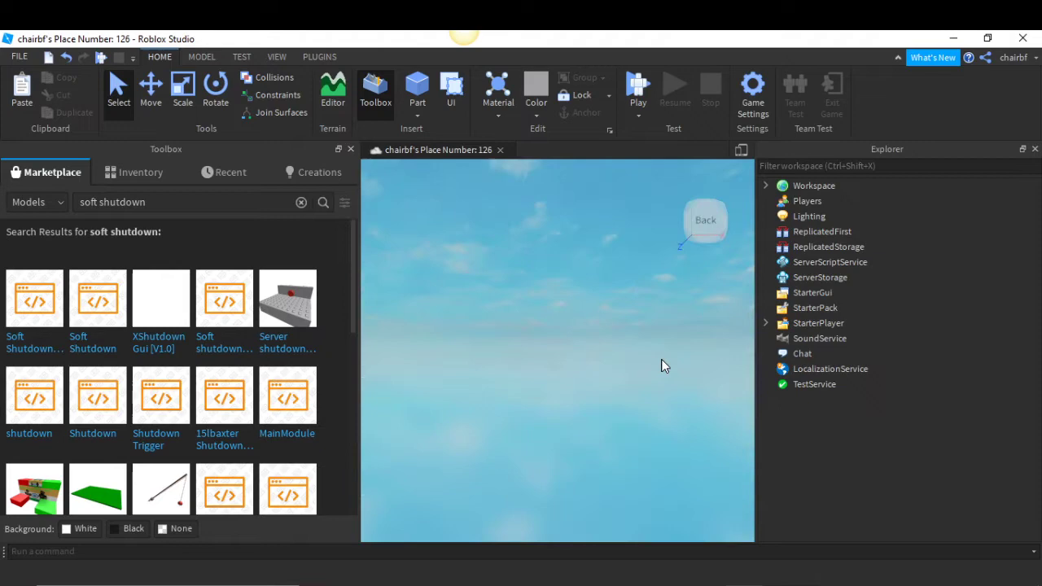
Move SoftShutdownScript from Workspace into ServerScriptService
click(675, 221)
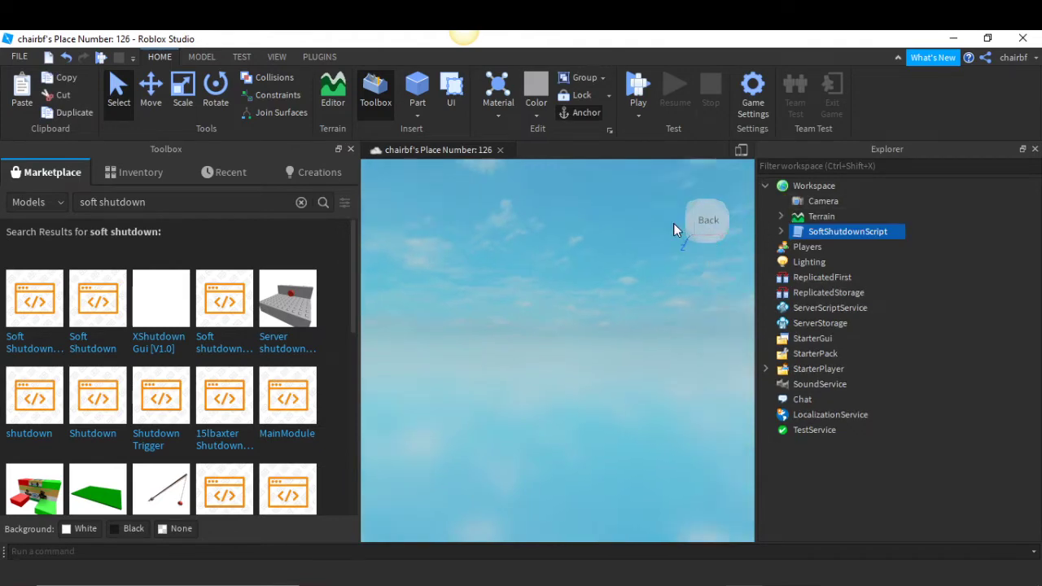
click(675, 221)
click(706, 204)
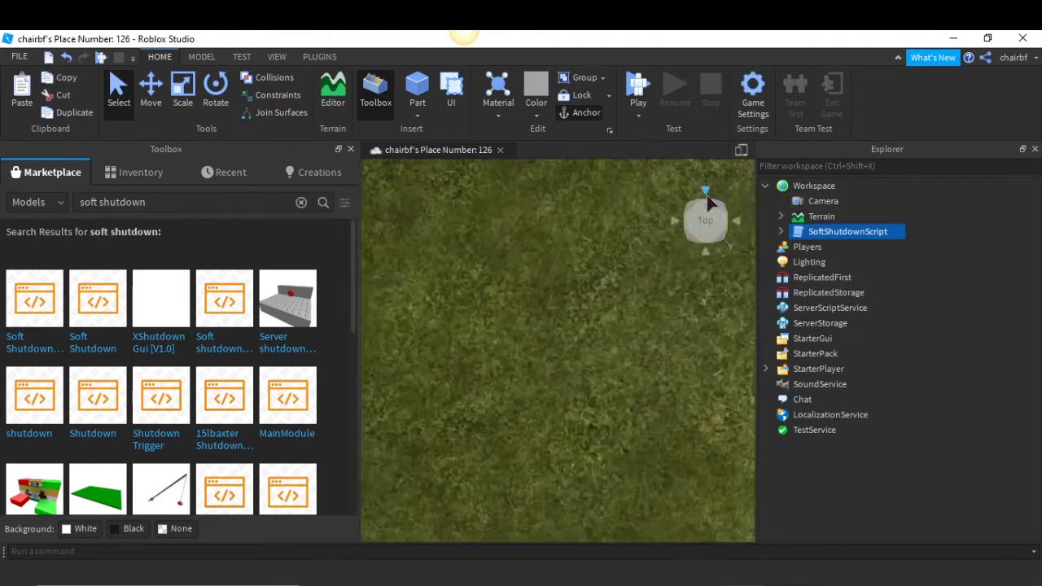
drag(798, 233, 783, 306)
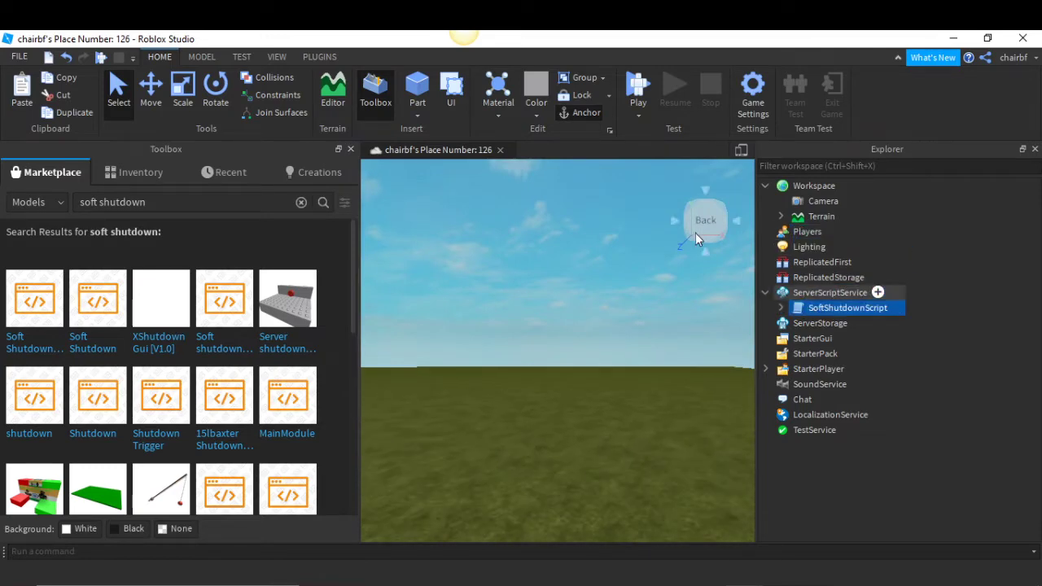
Publish the place to Roblox by overwriting the start place of the existing game Place Number: 126
click(15, 57)
click(59, 243)
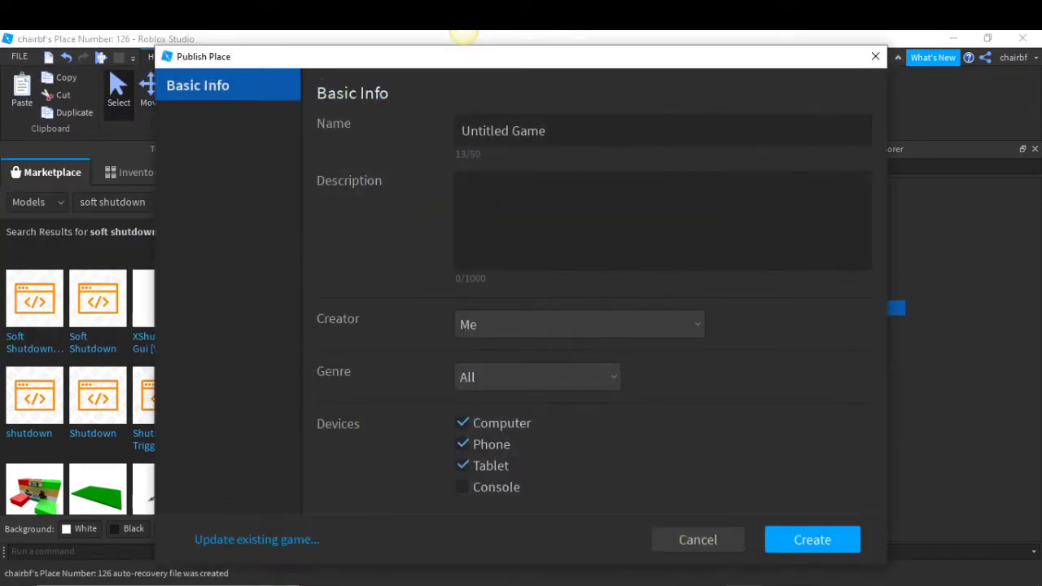
click(230, 541)
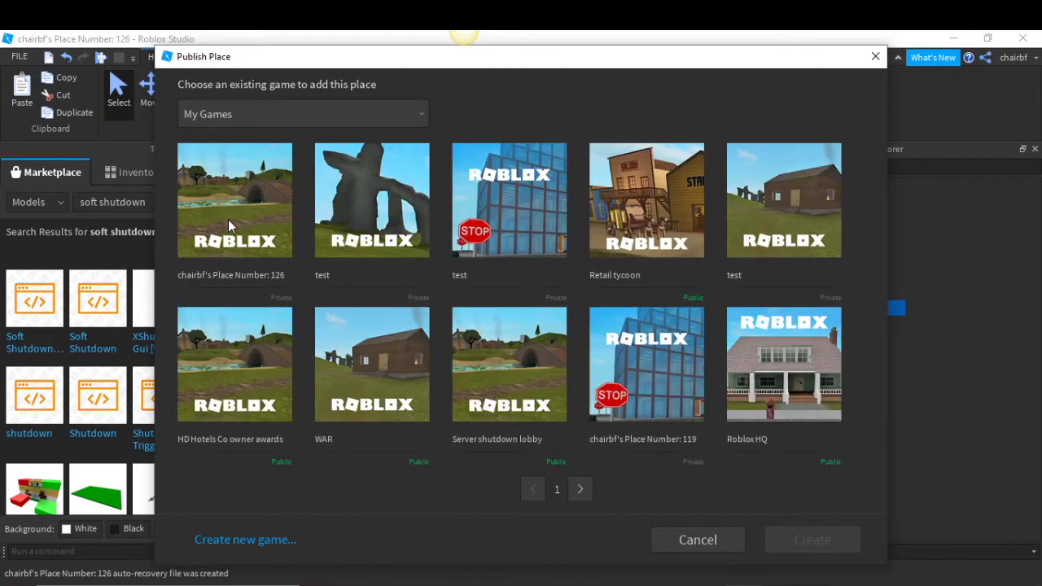
click(228, 219)
click(196, 172)
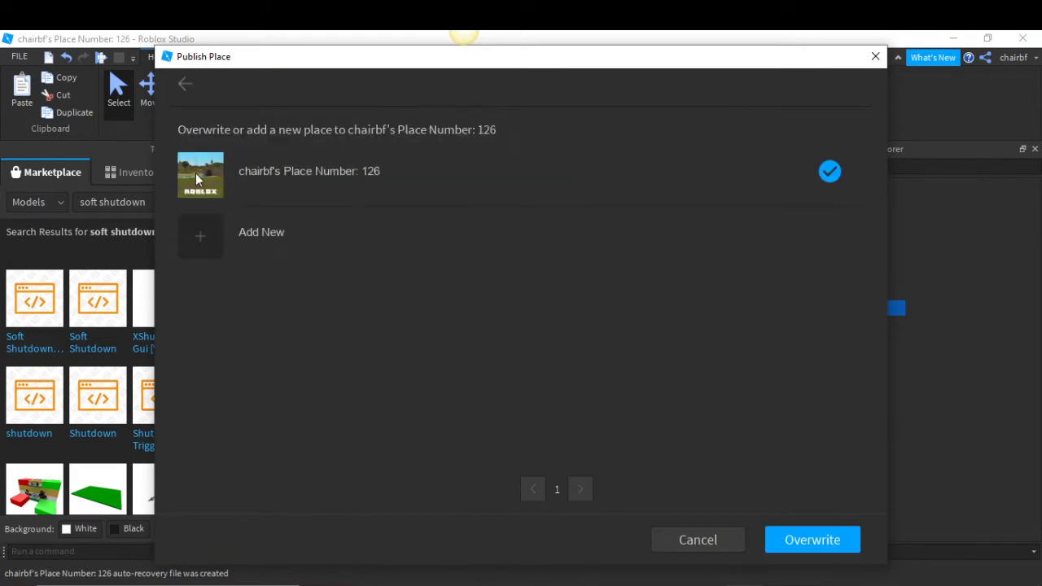
click(802, 544)
Switch to the Roblox website in the browser, open the game page of Place Number: 126 and launch the game
mouse_move(667, 582)
click(668, 537)
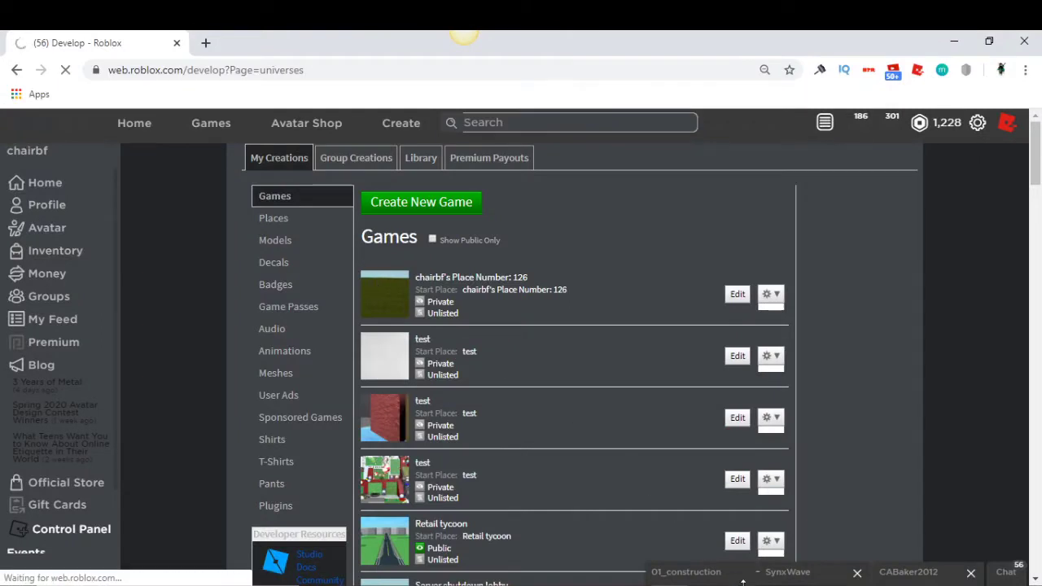
right_click(742, 583)
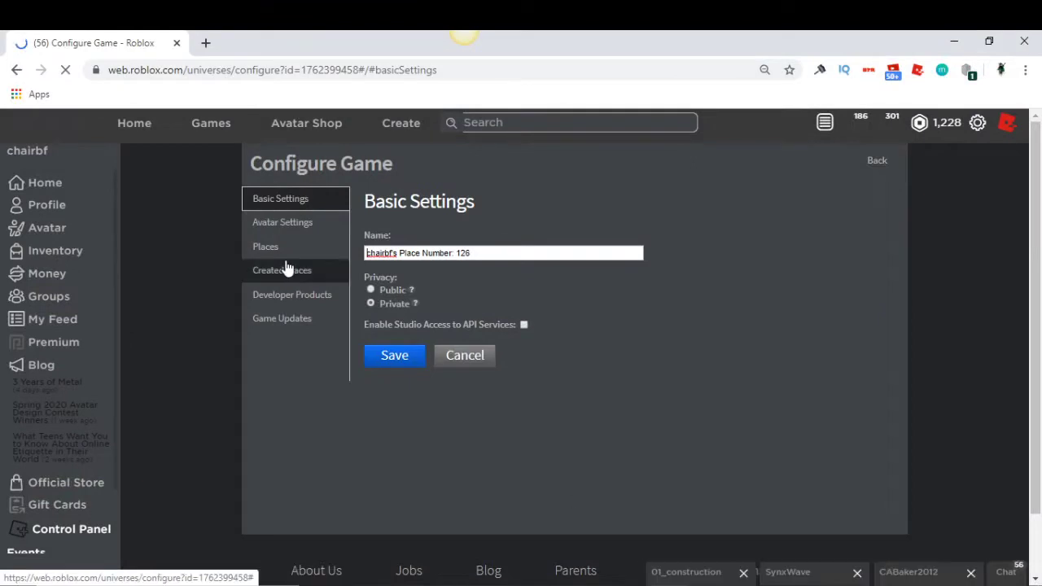
click(286, 270)
click(268, 247)
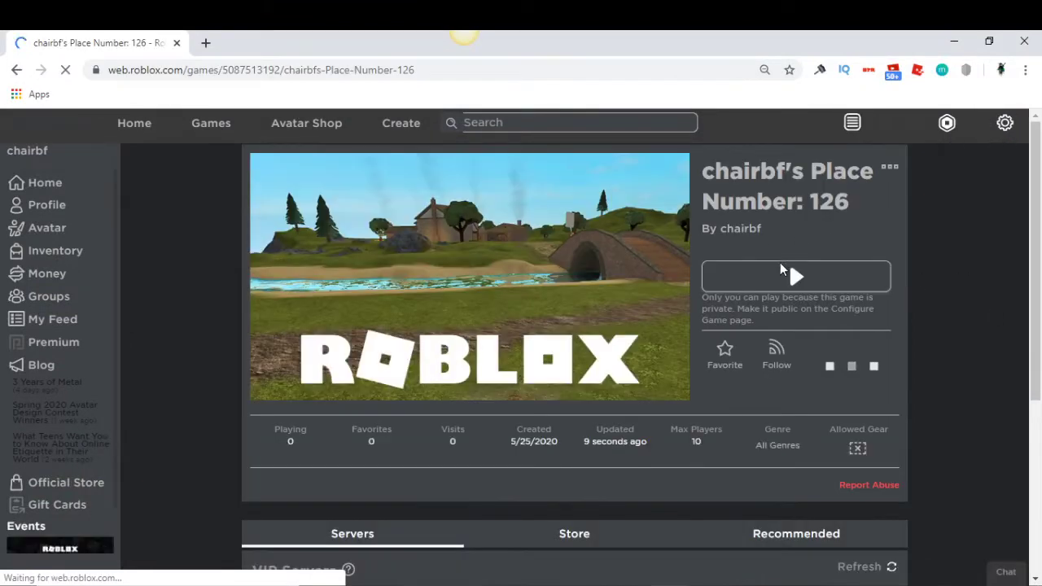
click(786, 273)
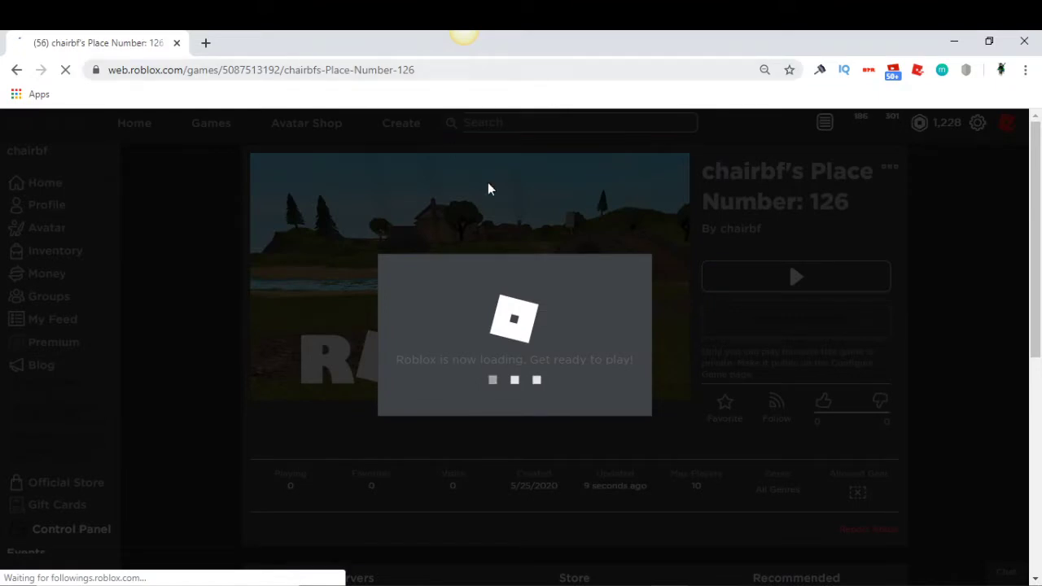
Allow Roblox to open for the game and find the running server under Other Servers on the game page
click(540, 178)
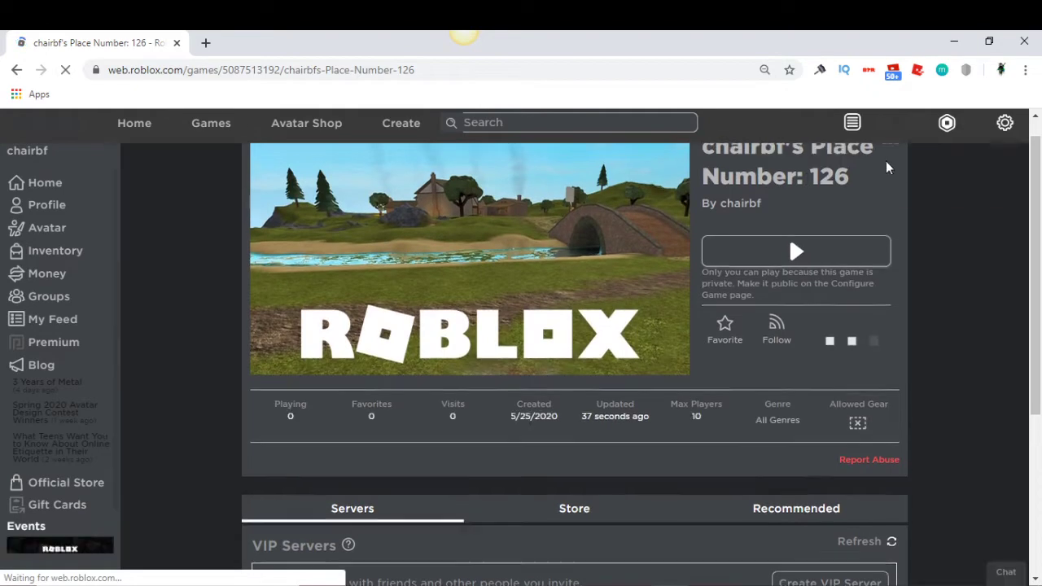
click(889, 169)
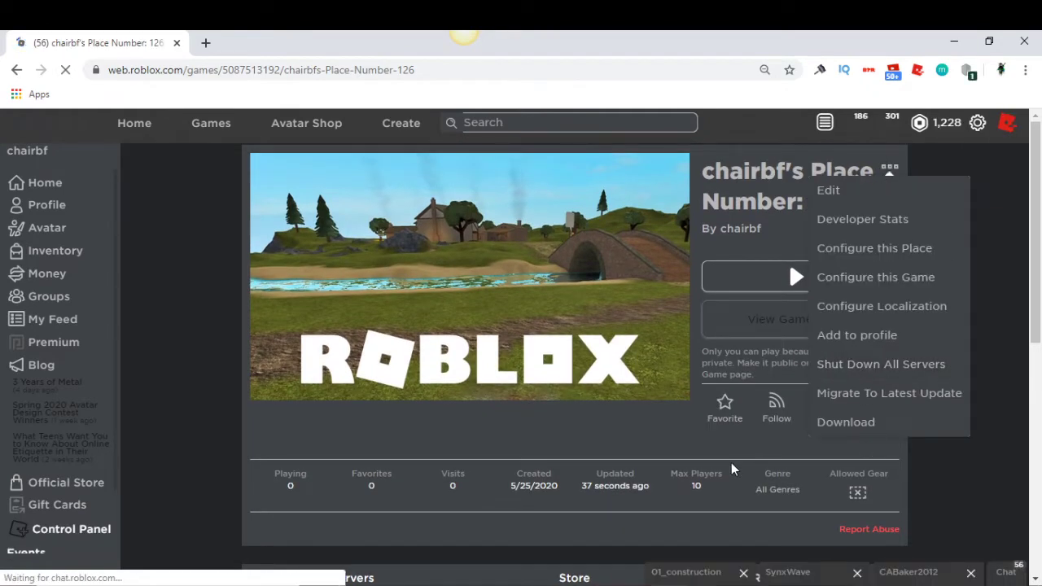
scroll(733, 464, down, 8)
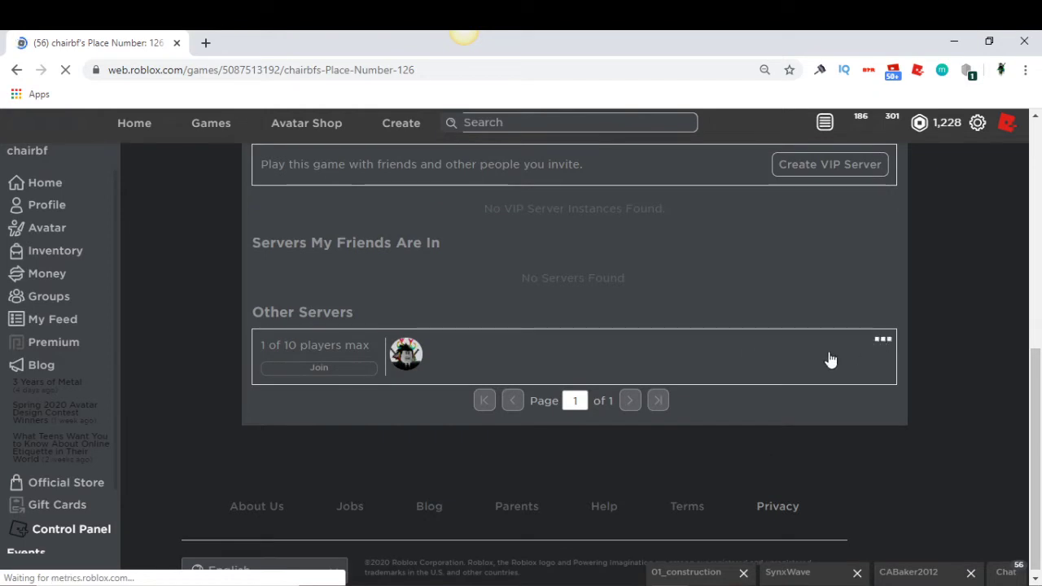
mouse_move(819, 372)
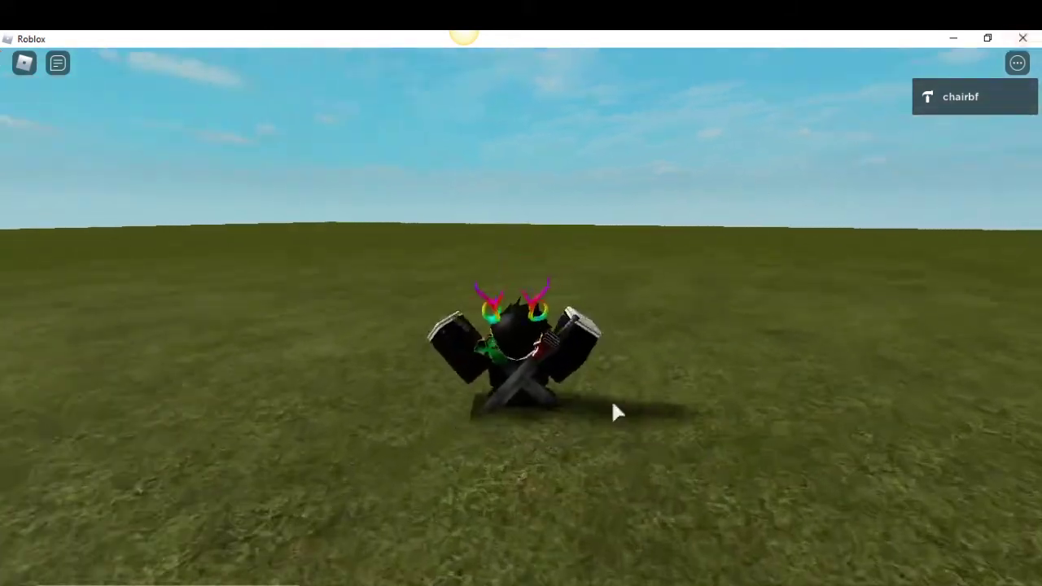
Close the running Roblox game client
click(744, 584)
right_click(744, 584)
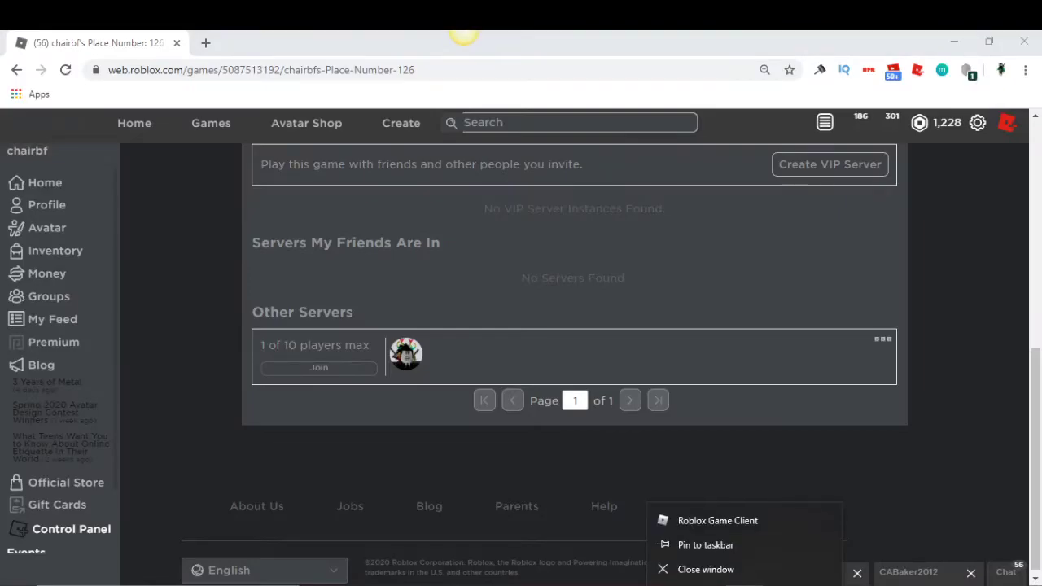
click(717, 569)
Open Place Number: 126 for editing in Roblox Studio from its game page
scroll(928, 143, up, 6)
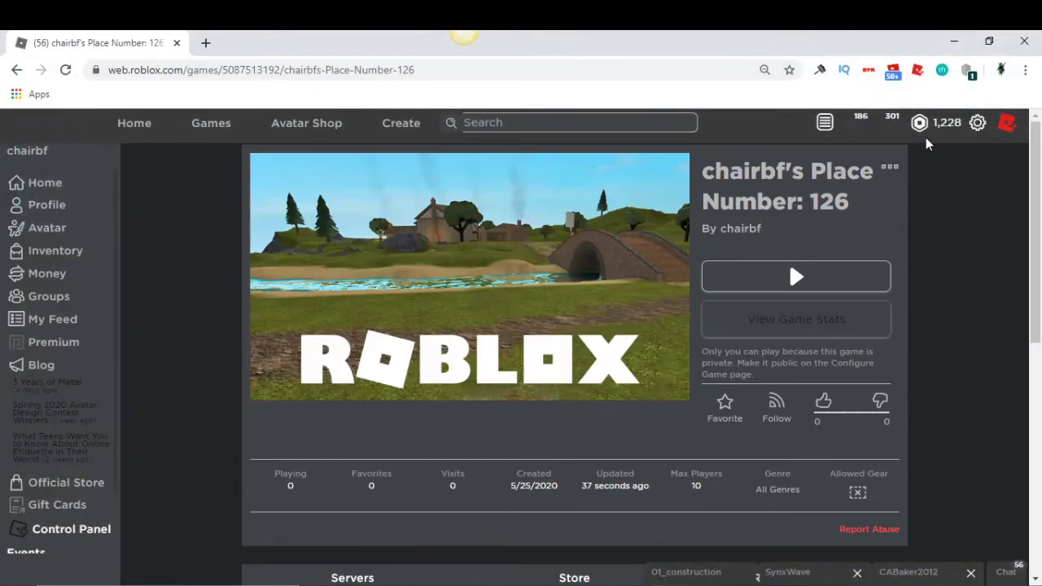
click(889, 167)
click(849, 194)
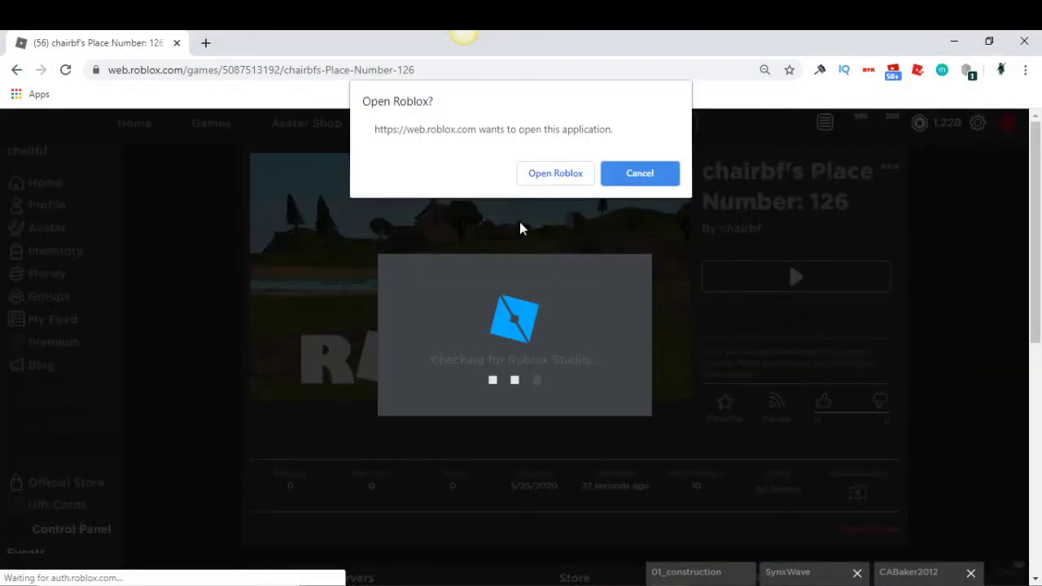
click(556, 174)
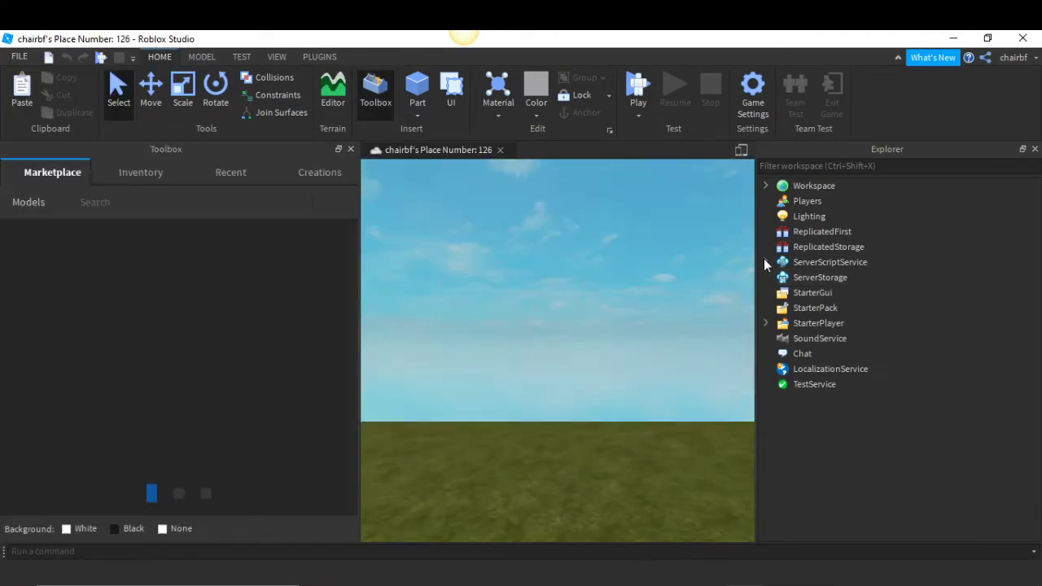
Open the TeleportScreenCreator module inside SoftShutdownScript under ServerScriptService
click(765, 262)
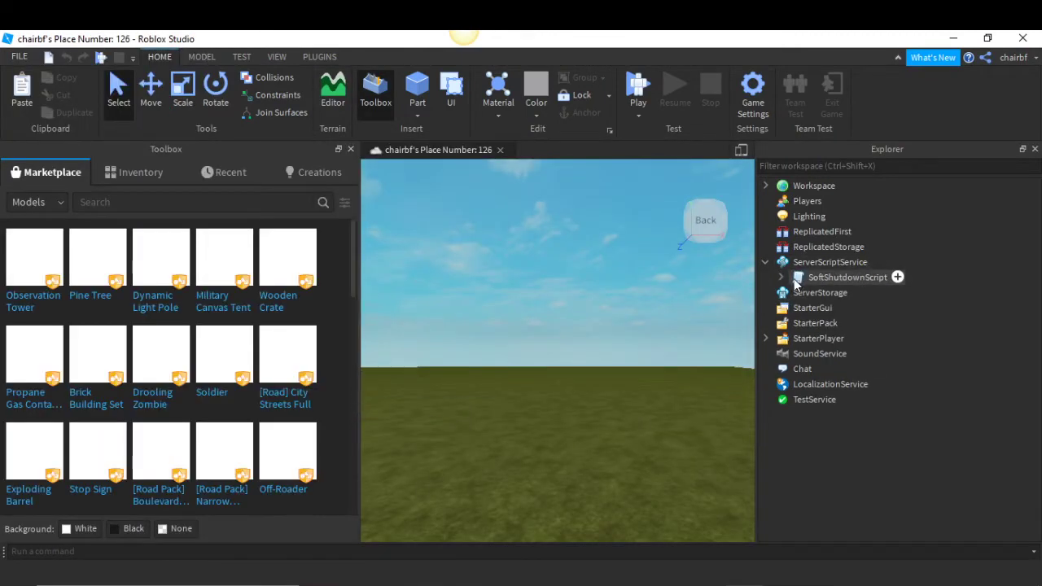
click(780, 277)
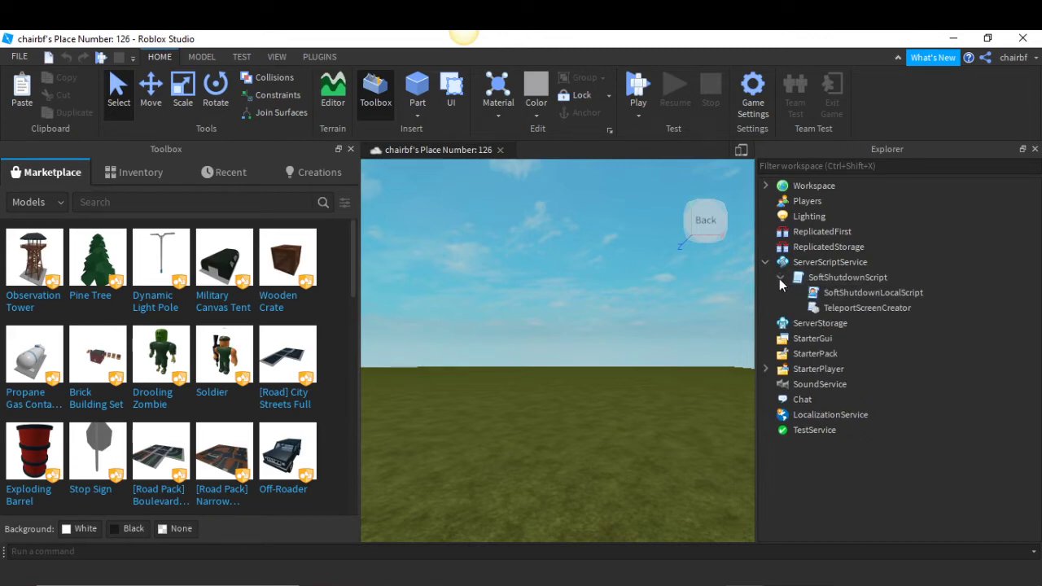
double_click(815, 314)
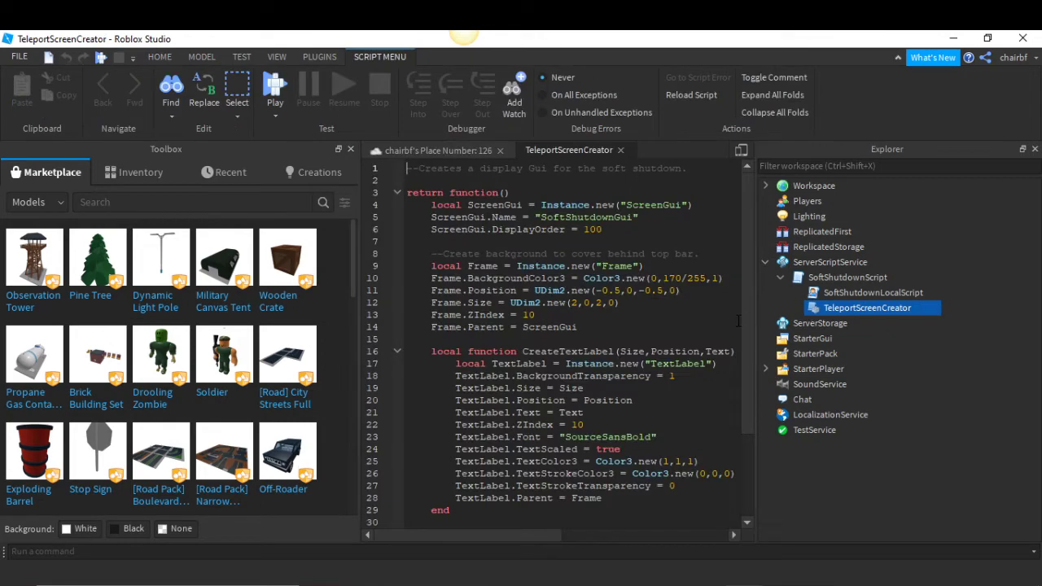
Change the shutdown screen's heading on line 32 to "SHUTDOWN" and the message on line 33 to "This server is shutting down."
scroll(507, 513, down, 3)
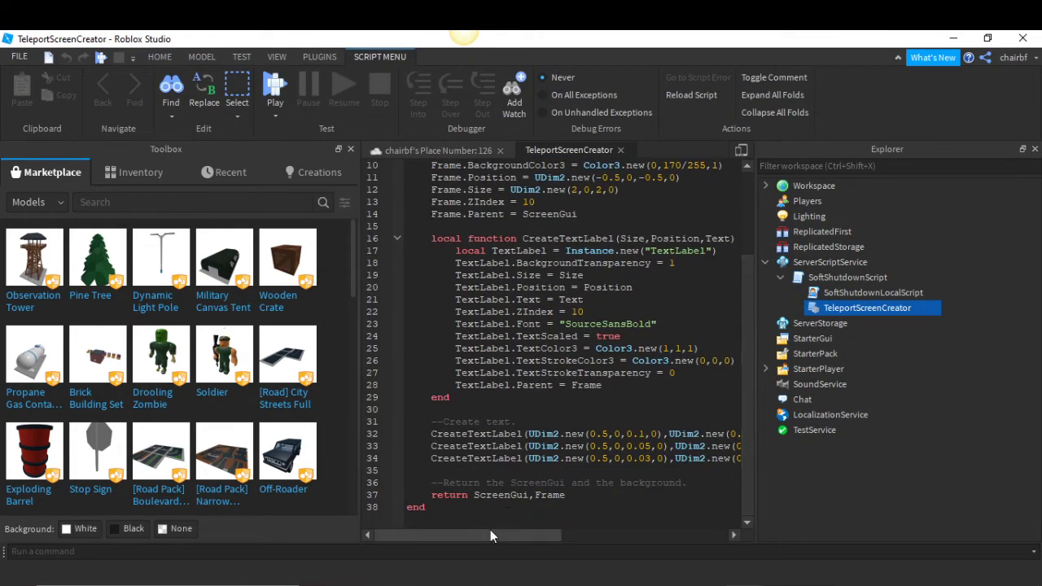
drag(490, 530, 682, 551)
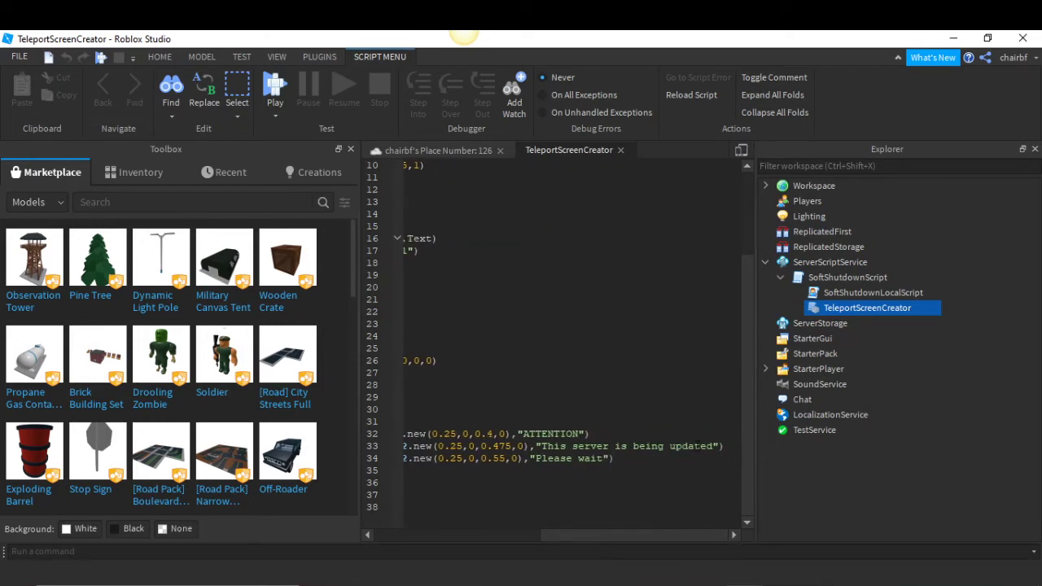
click(716, 446)
key(BackSpace)
key(BackSpace)
key(BackSpace)
key(BackSpace)
key(BackSpace)
key(BackSpace)
key(BackSpace)
key(BackSpace)
key(BackSpace)
key(BackSpace)
key(BackSpace)
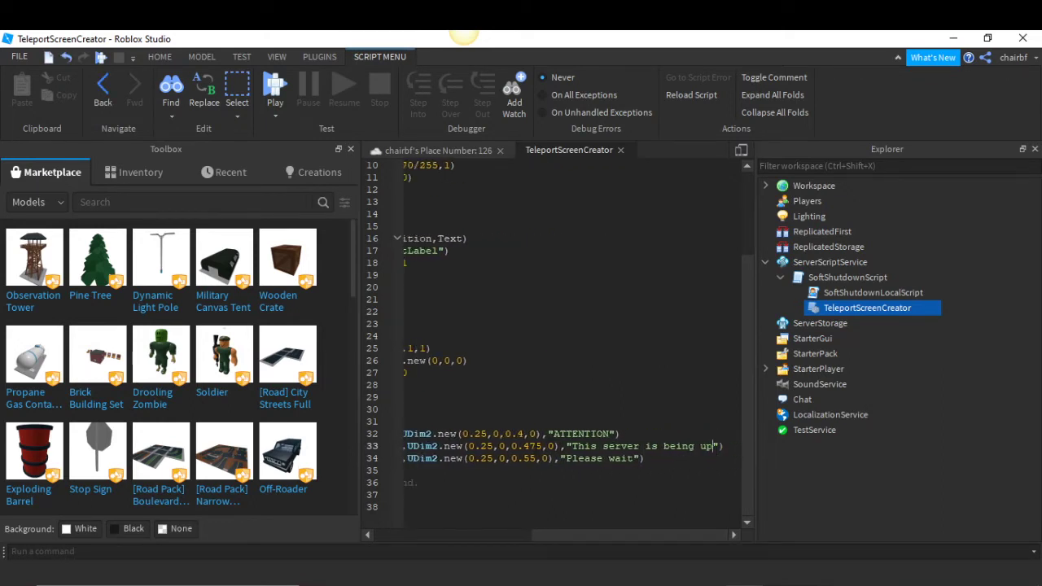
key(BackSpace)
key(BackSpace)
key(BackSpace)
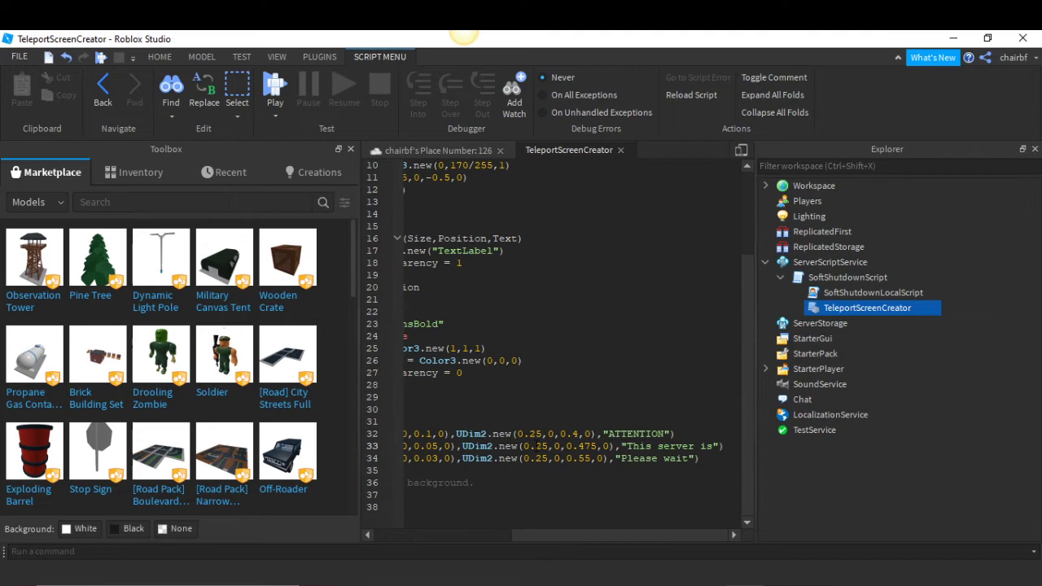
text(shutting down.)
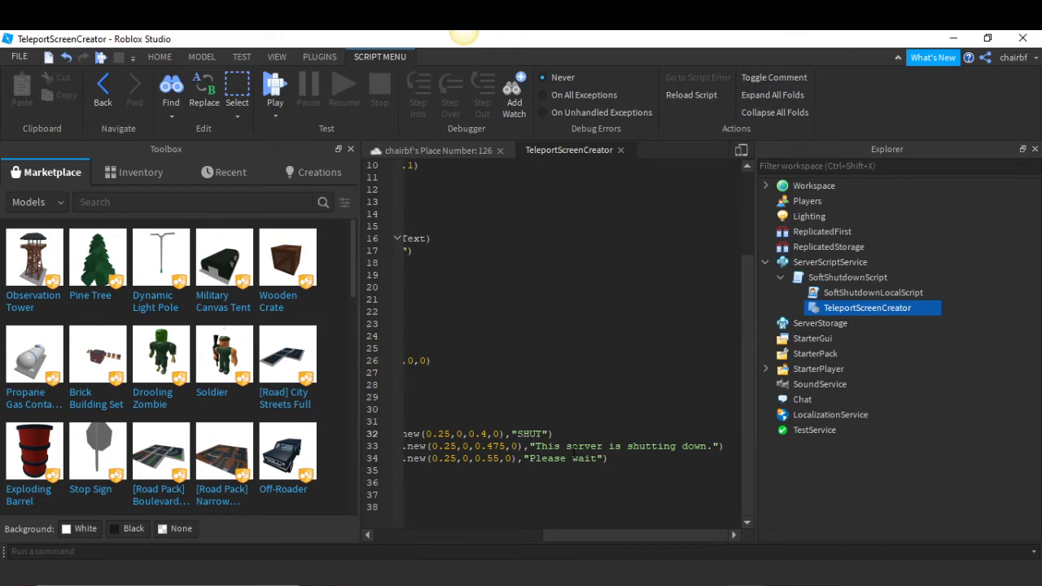
Set the line 34 text to "Please wait while we teleport you to a new server." and close the script
click(599, 458)
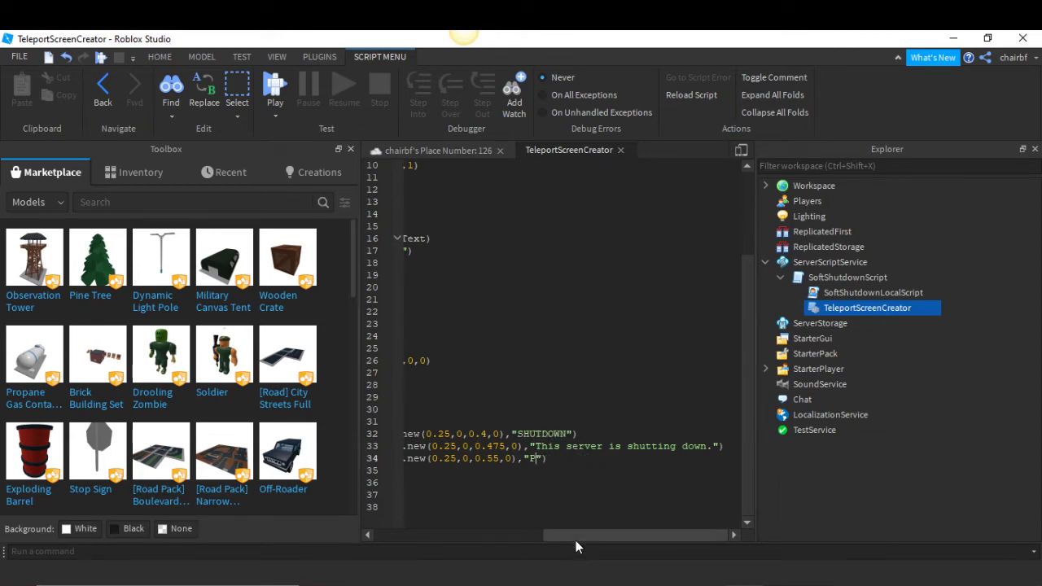
text(lease wait whi)
text(le we telep)
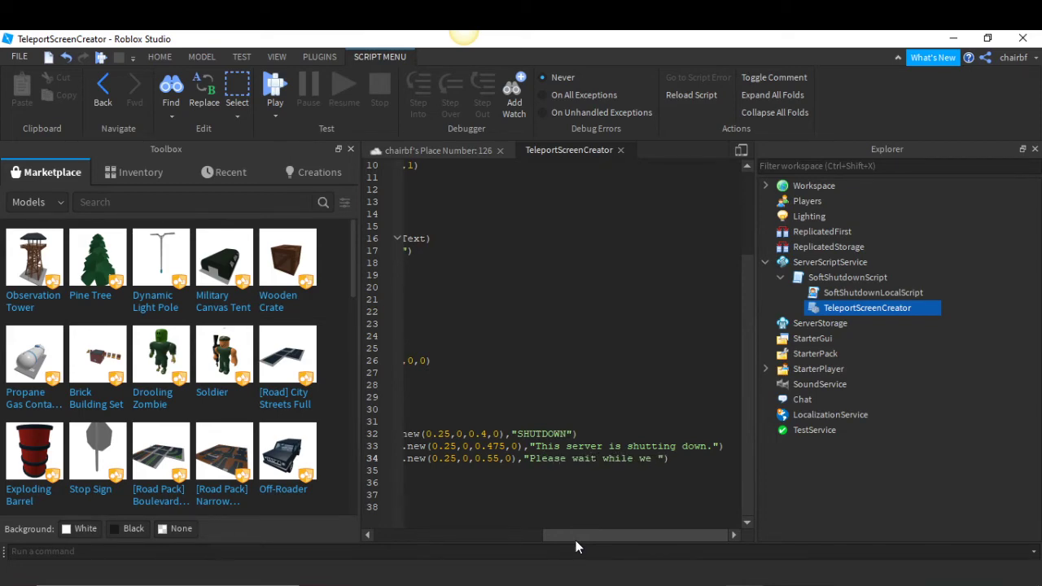
text(ort you to a new s)
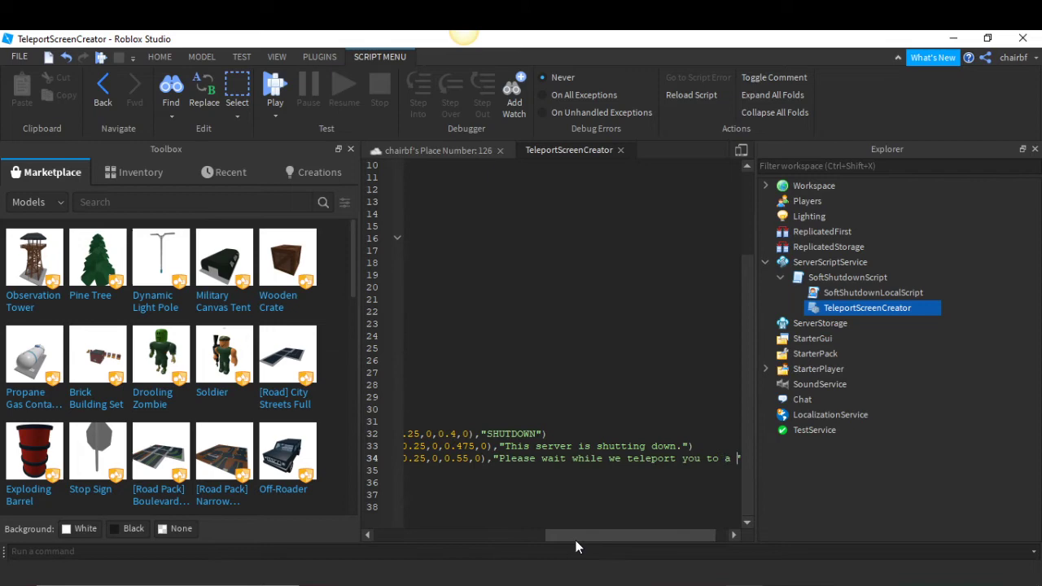
text(erver.)
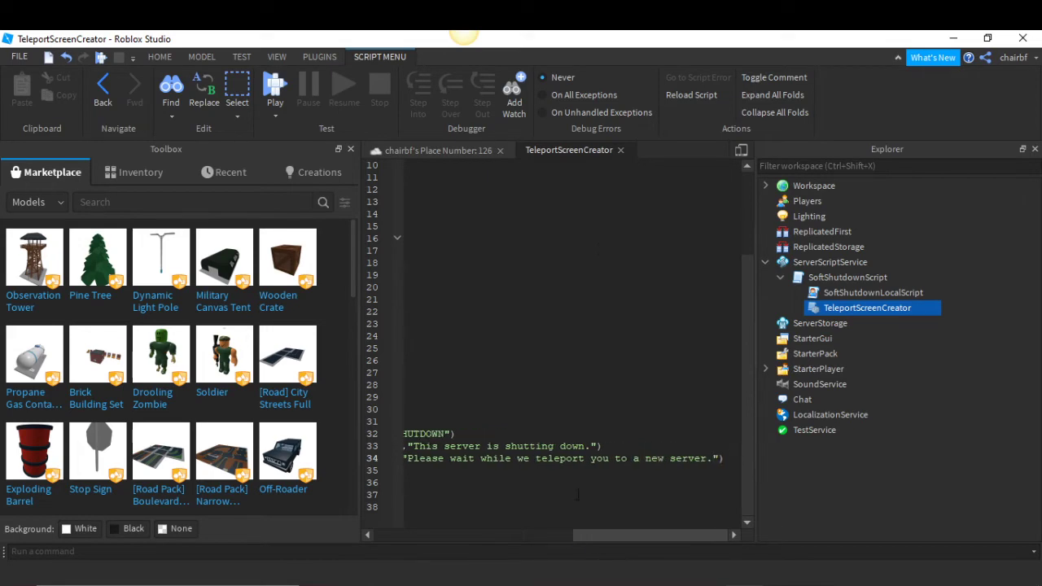
click(620, 149)
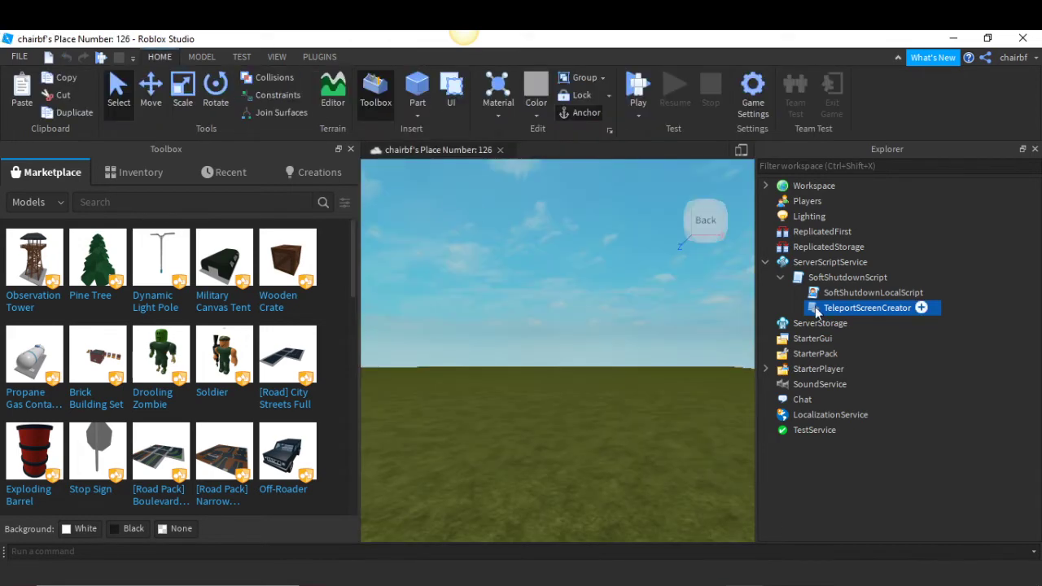
click(766, 261)
Publish the edited place to Roblox by overwriting the existing place in Place Number: 126, and close Roblox Studio
click(20, 56)
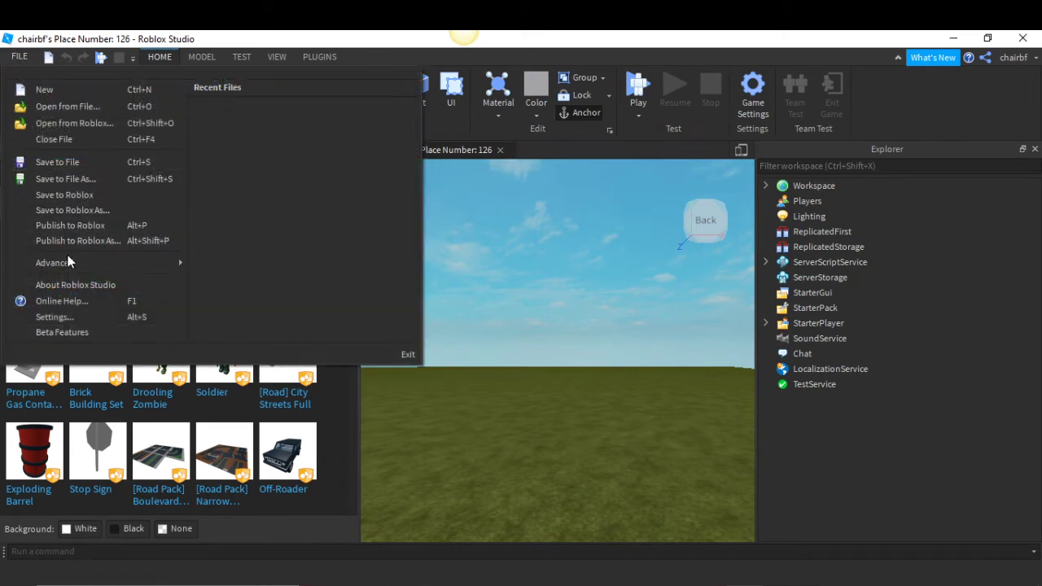
click(78, 241)
click(253, 537)
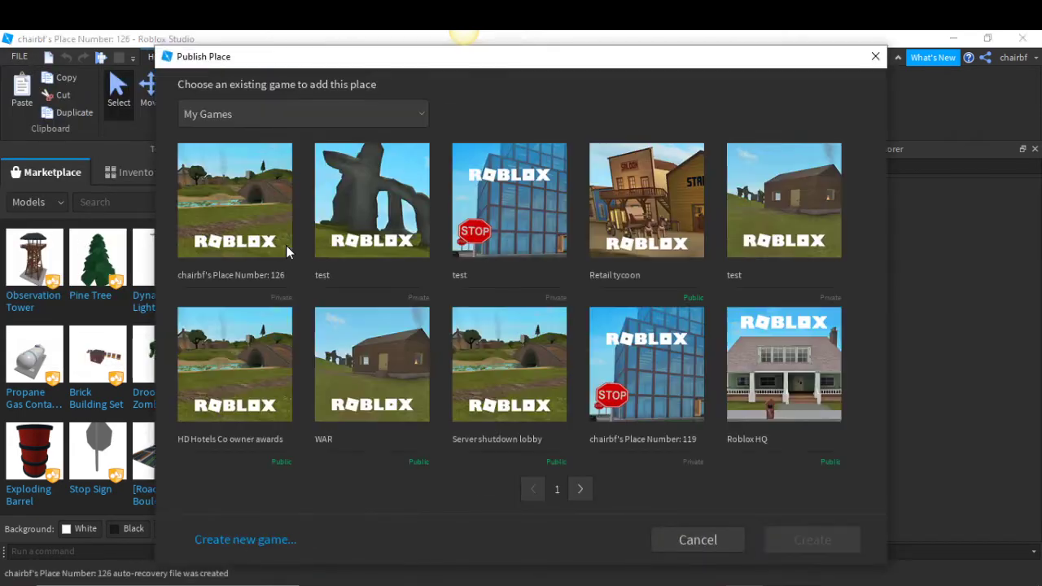
click(285, 245)
click(207, 167)
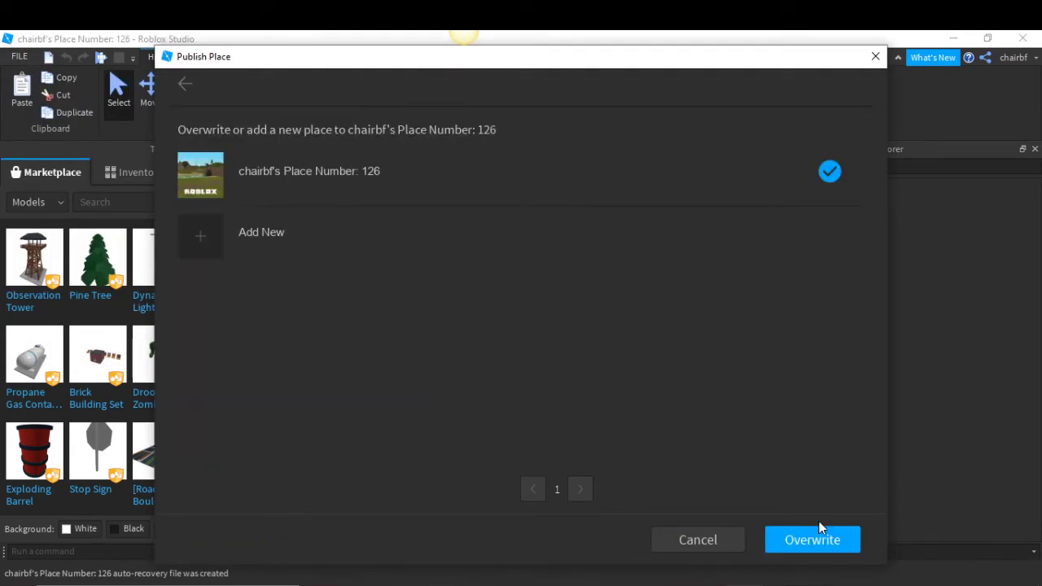
click(822, 544)
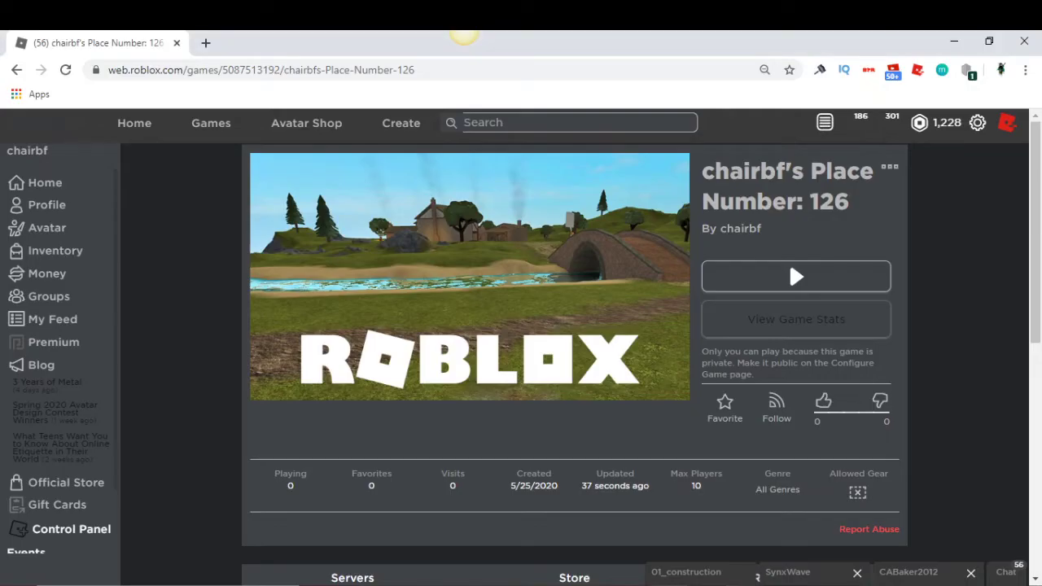
right_click(746, 583)
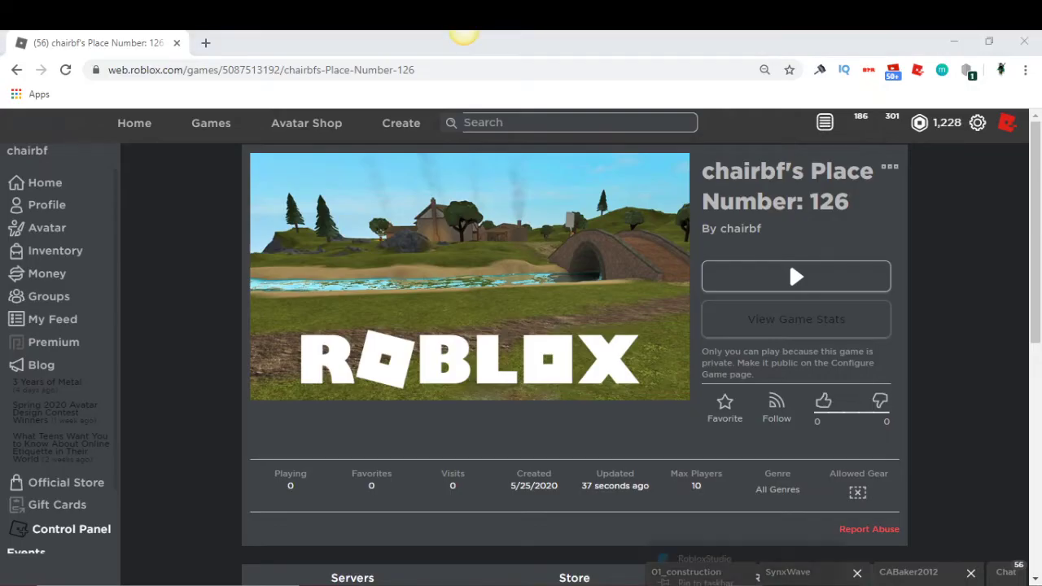
click(733, 570)
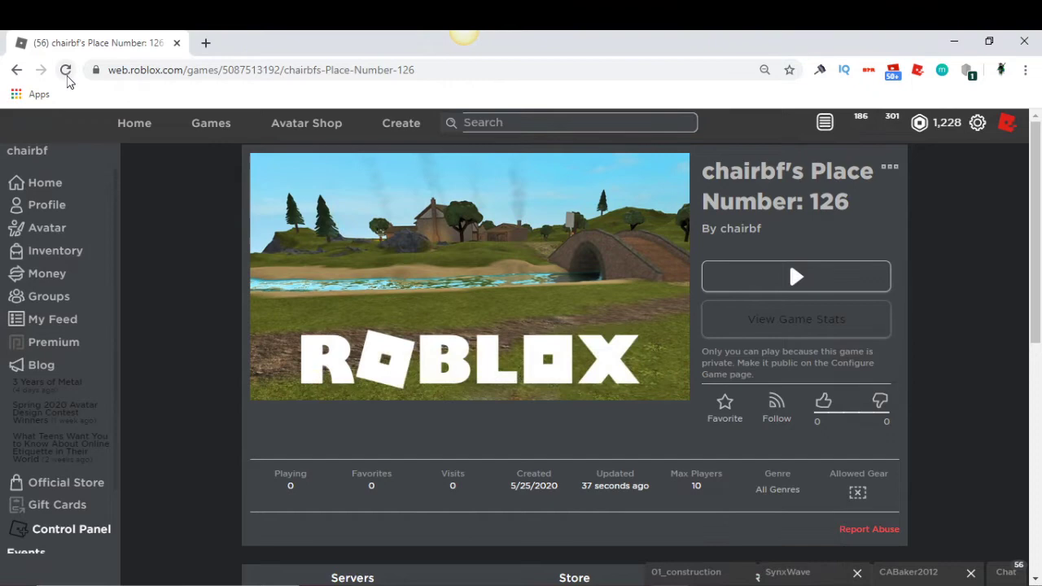
Reload the Place Number: 126 game page in the browser and launch the game
click(65, 69)
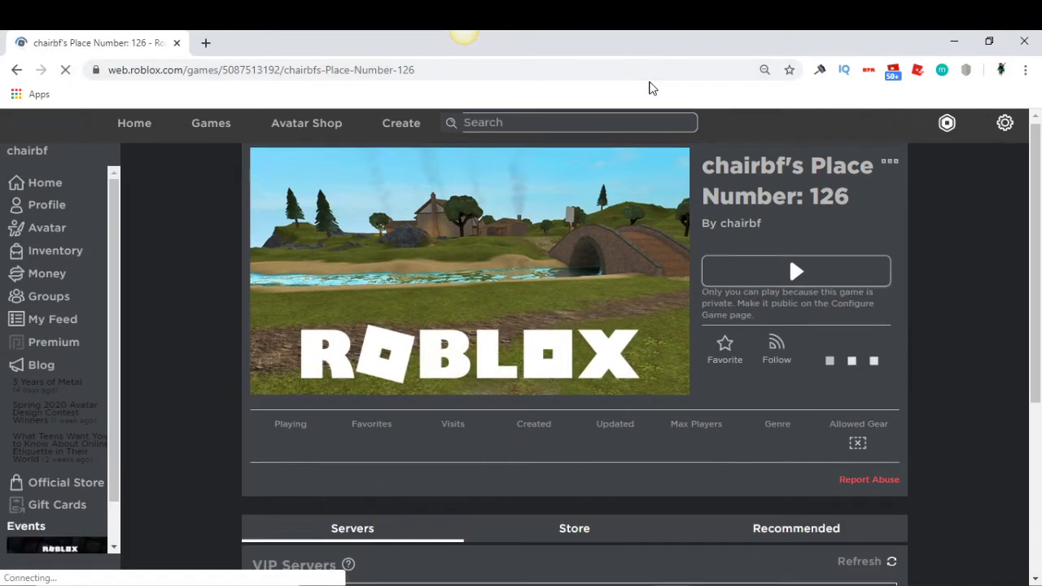
click(777, 246)
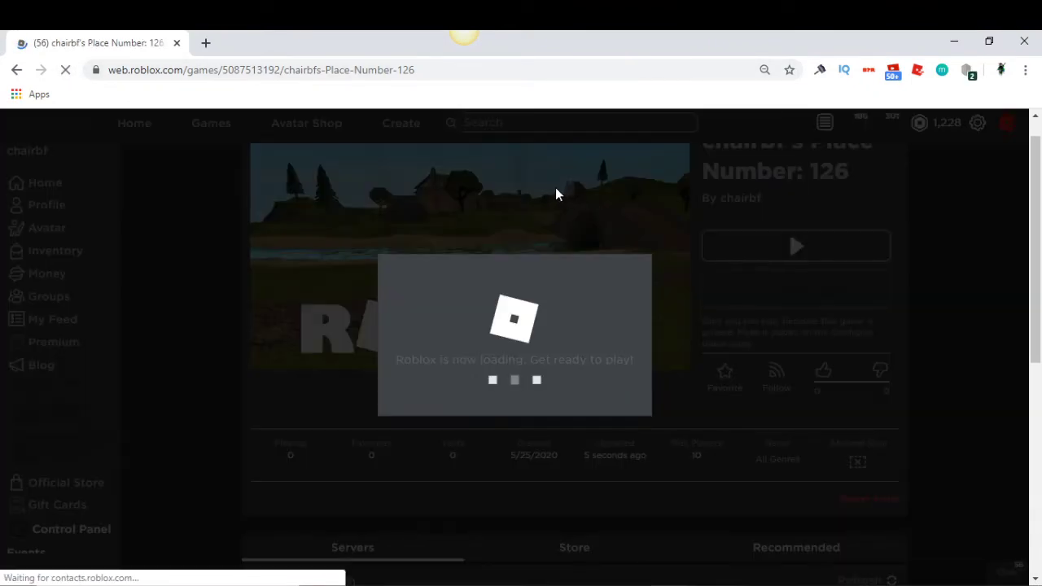
click(545, 175)
Shut down the running server listed under Other Servers on the game page, and switch to the Roblox game window
scroll(458, 181, down, 2)
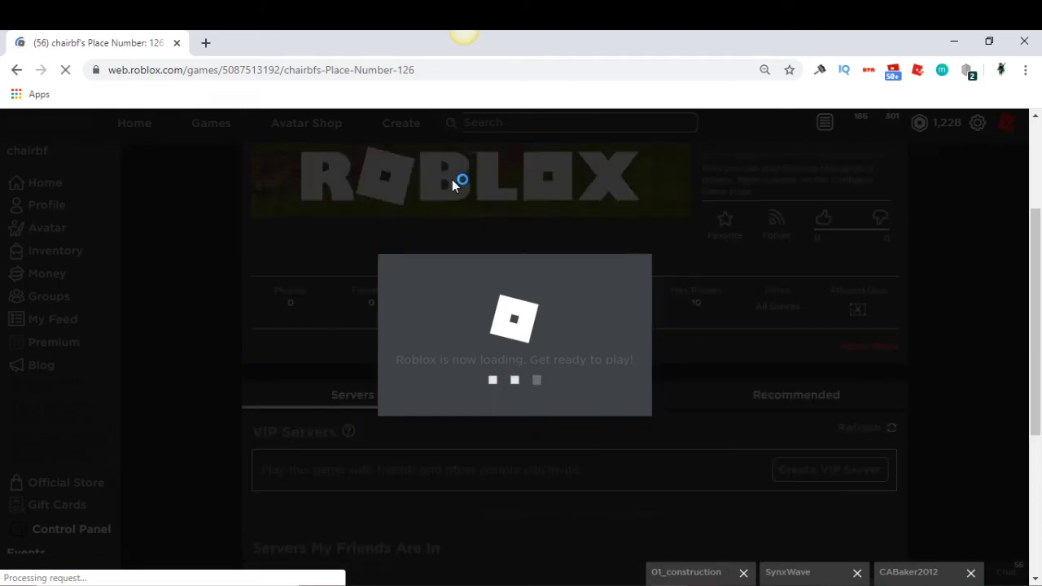
scroll(587, 317, down, 1)
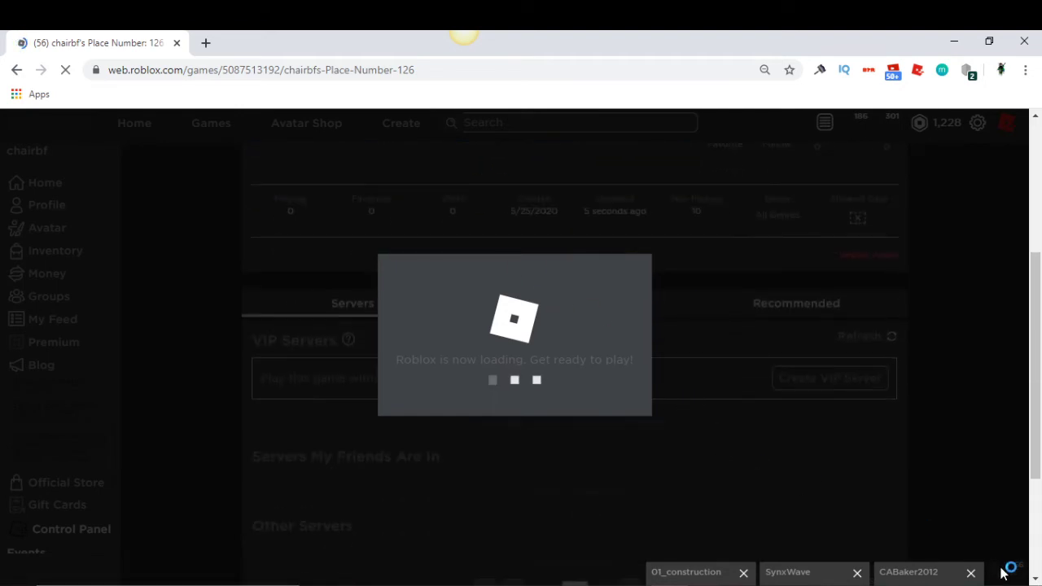
scroll(989, 570, down, 2)
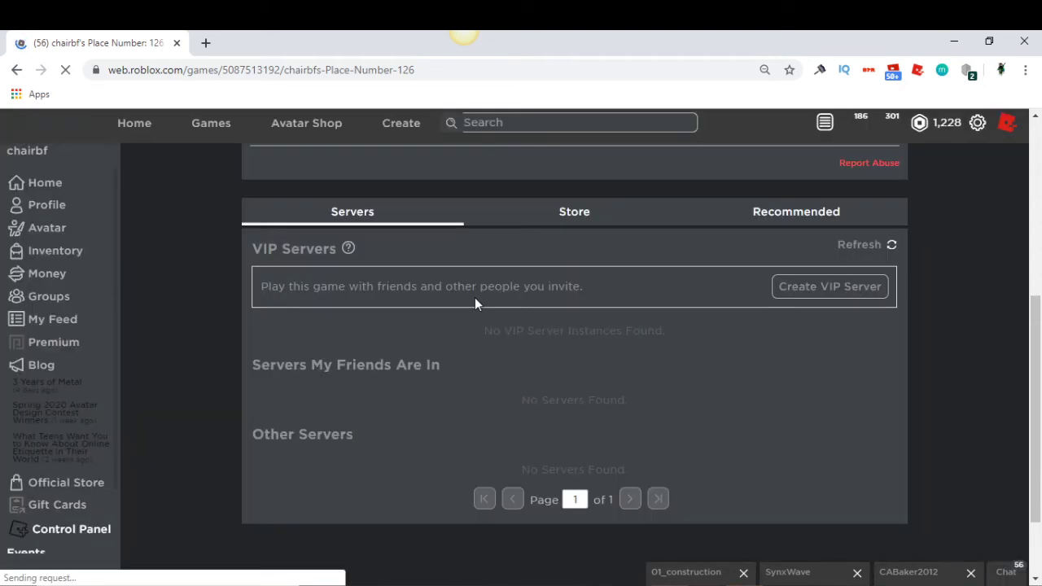
scroll(340, 220, up, 1)
scroll(340, 220, down, 1)
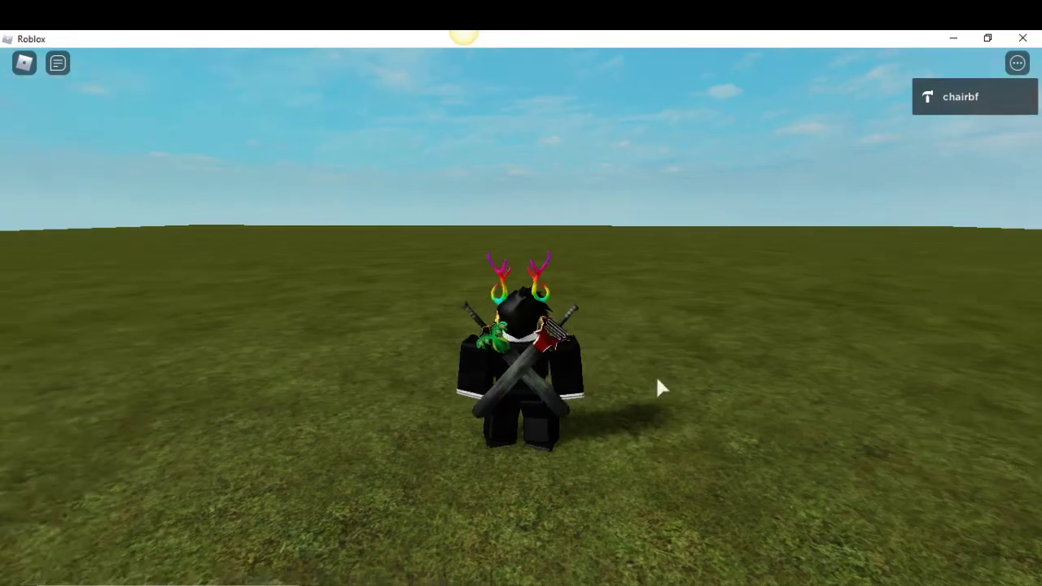
right_drag(656, 376, 586, 376)
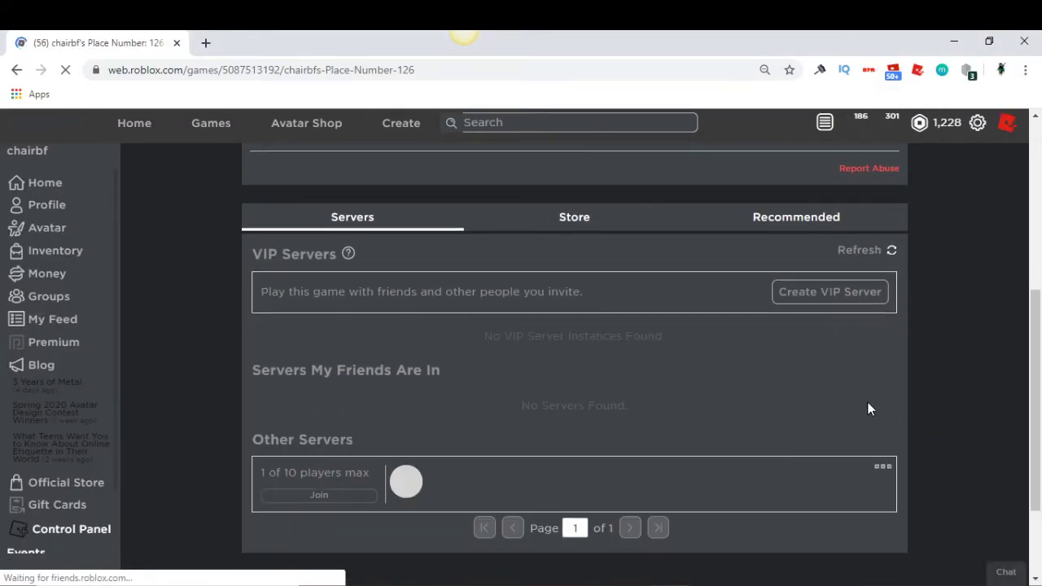
scroll(867, 410, down, 2)
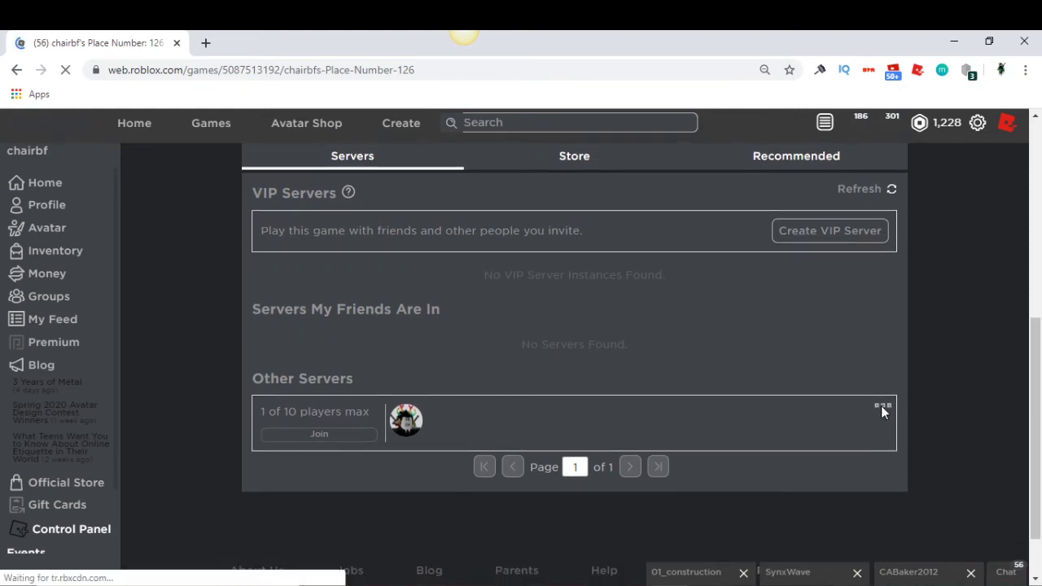
click(884, 410)
click(745, 584)
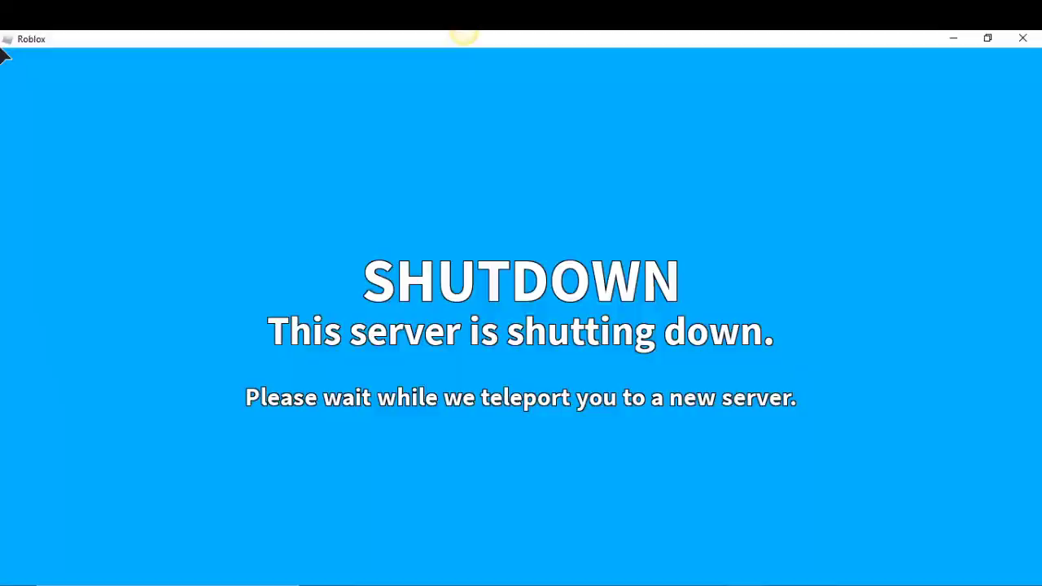
Move the character around in the rejoined game and send ";fly" in the chat
key(d)
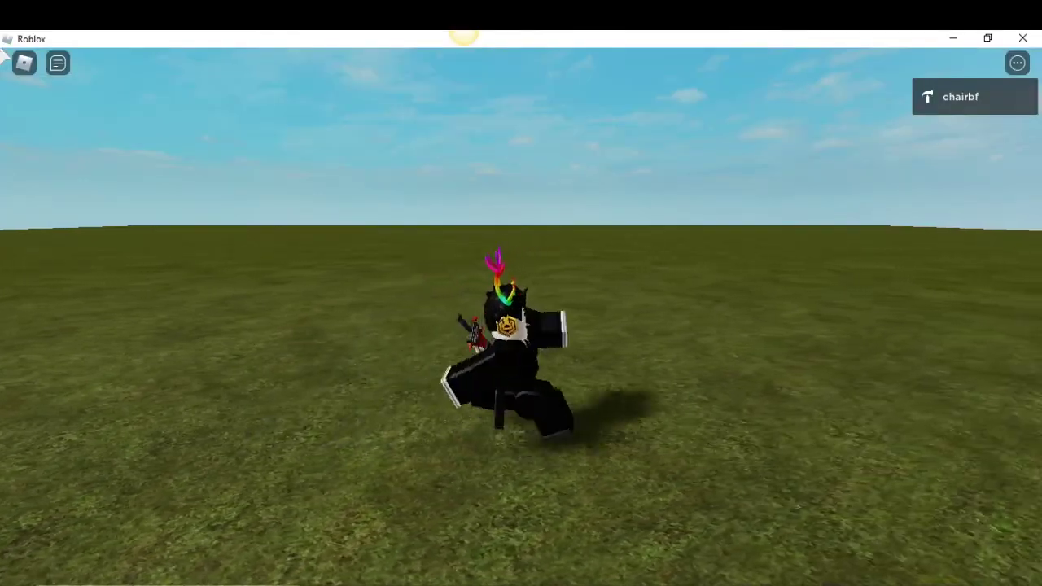
key(slash)
text(;fly)
key(Return)
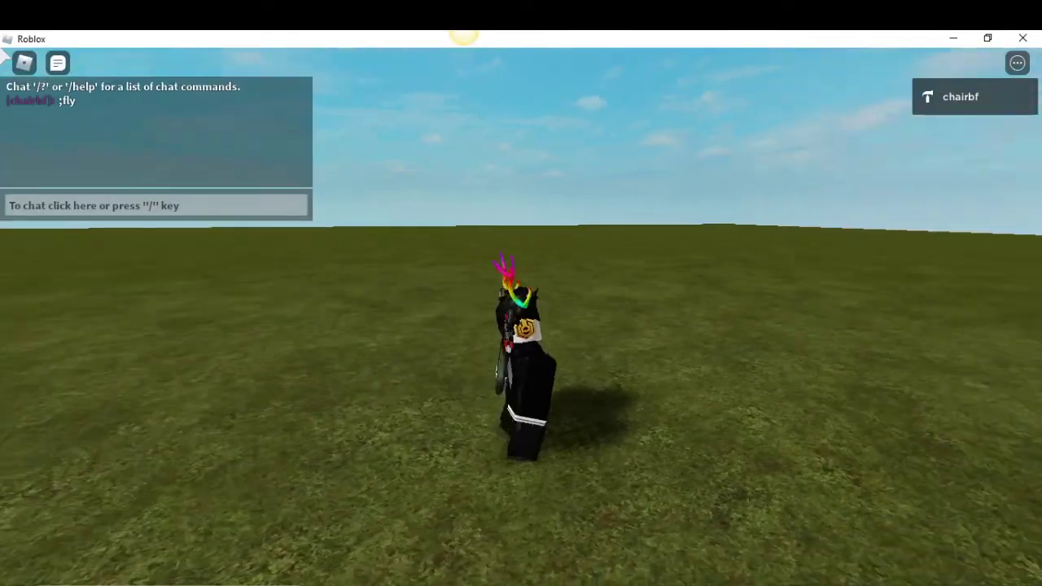
key(s)
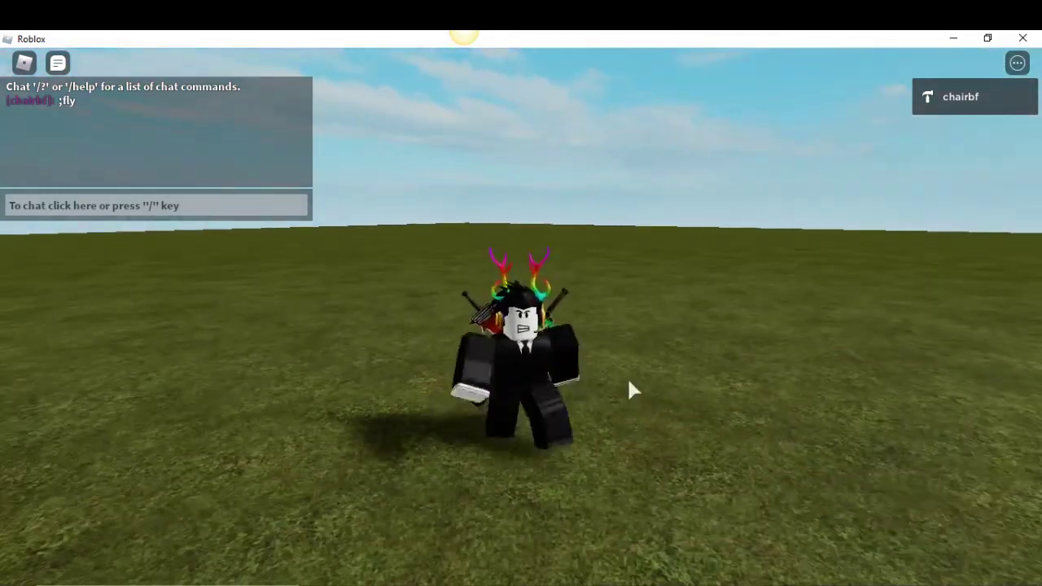
click(664, 585)
scroll(462, 255, up, 1)
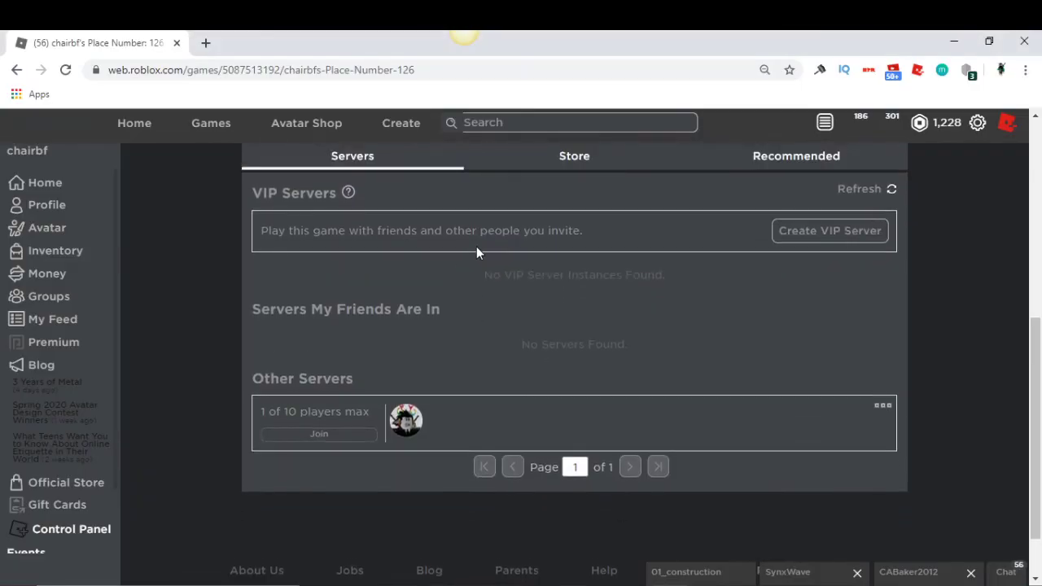
scroll(476, 253, up, 3)
drag(521, 338, 718, 373)
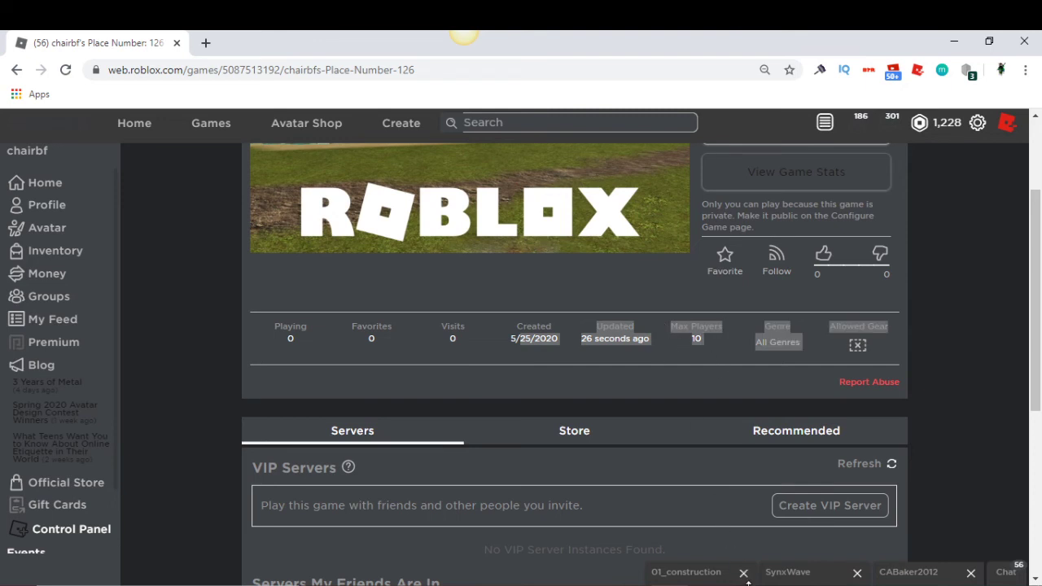
click(990, 301)
scroll(990, 301, up, 1)
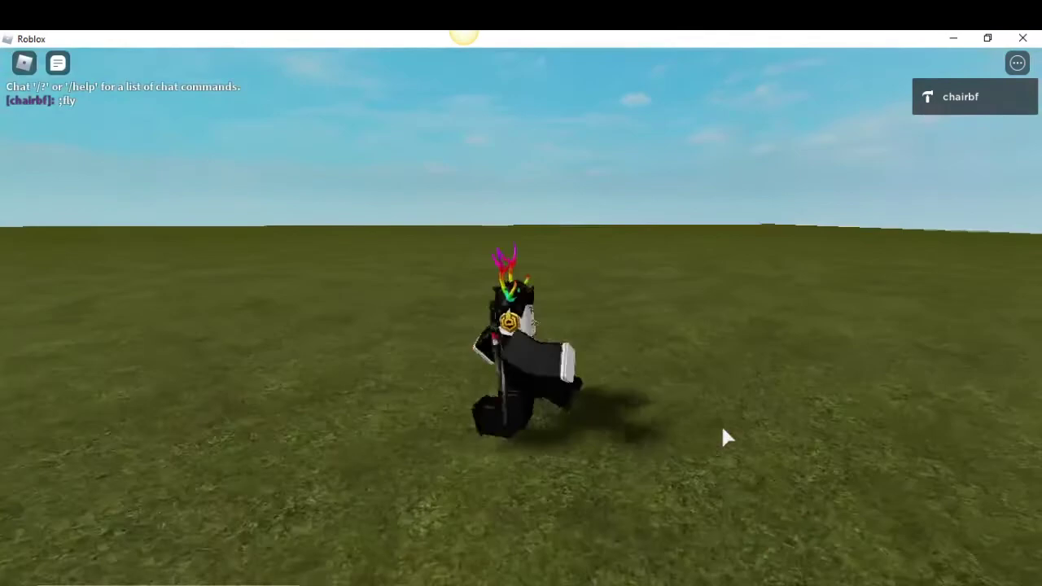
key(w)
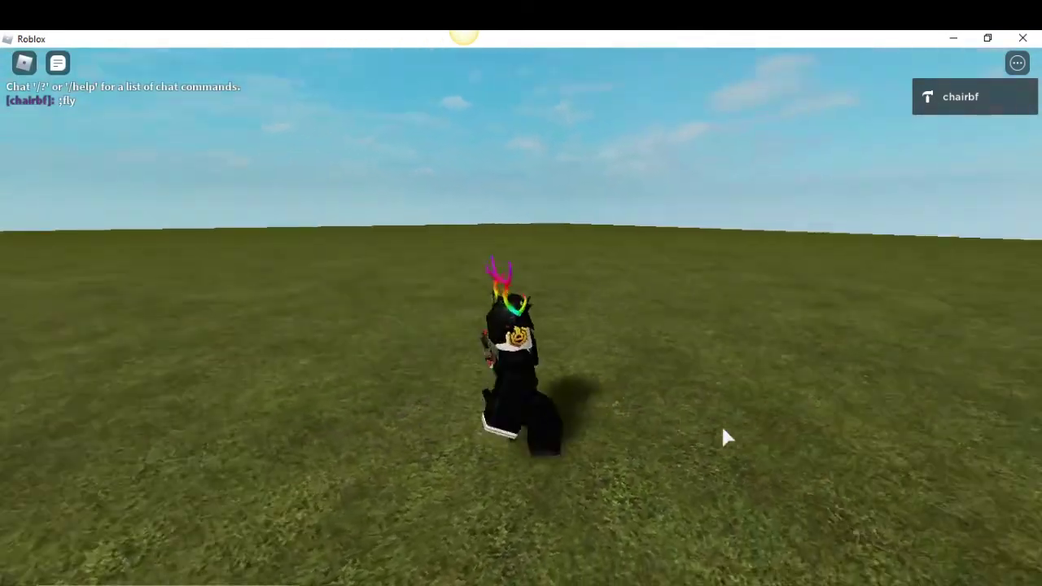
key(w)
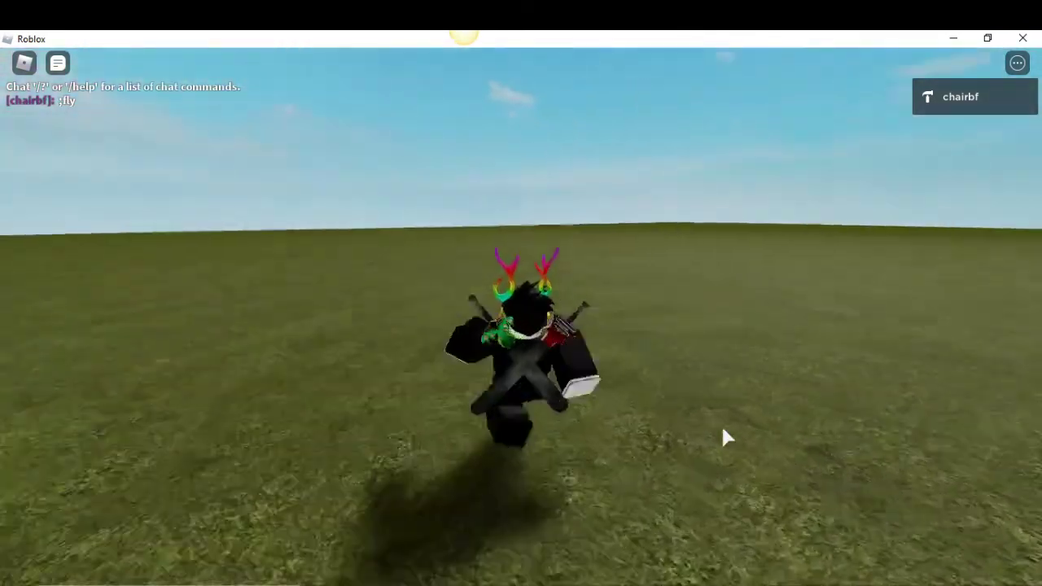
key(w)
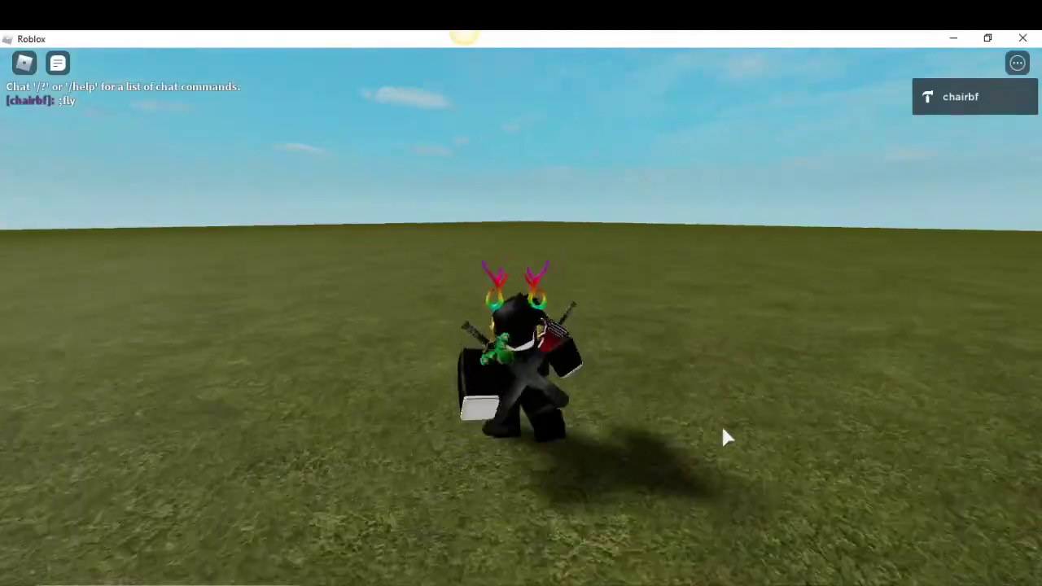